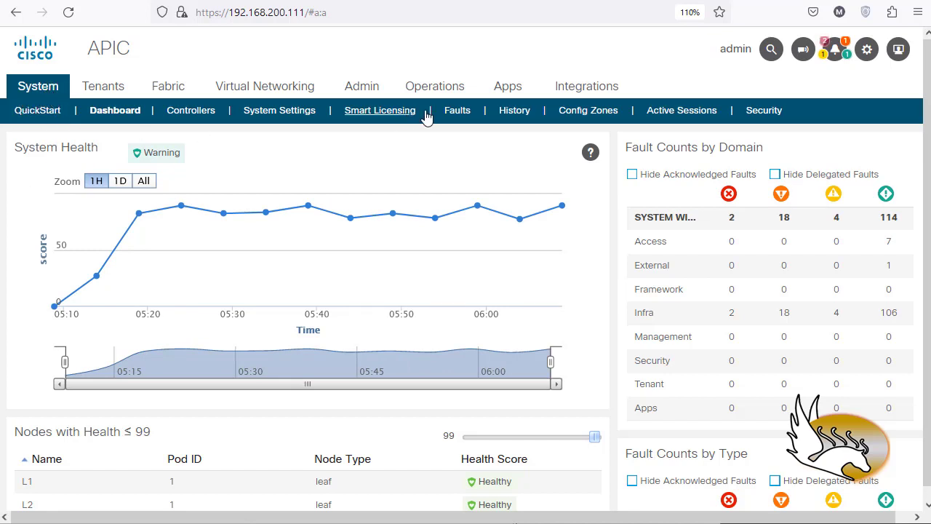
Step: Open the Date and Time system settings, try the utc display format and set it back to local
click(309, 112)
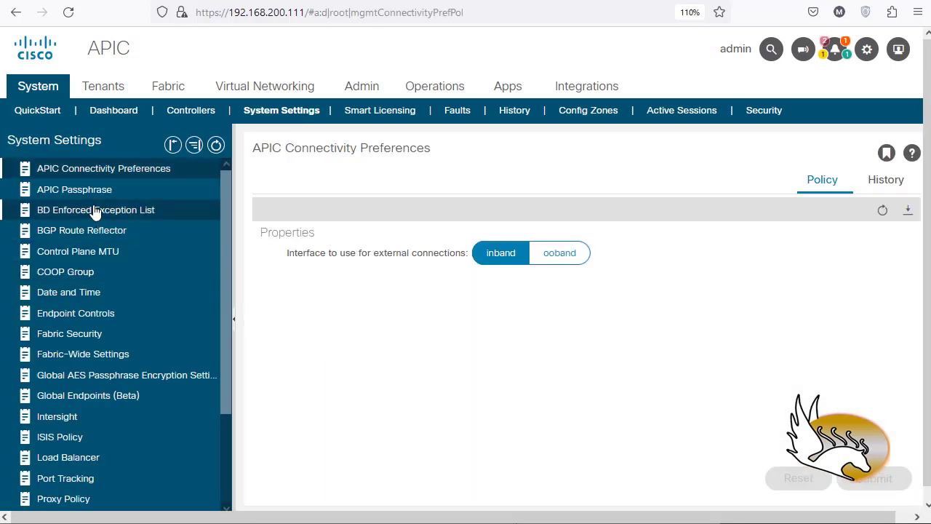
scroll(73, 345, down, 2)
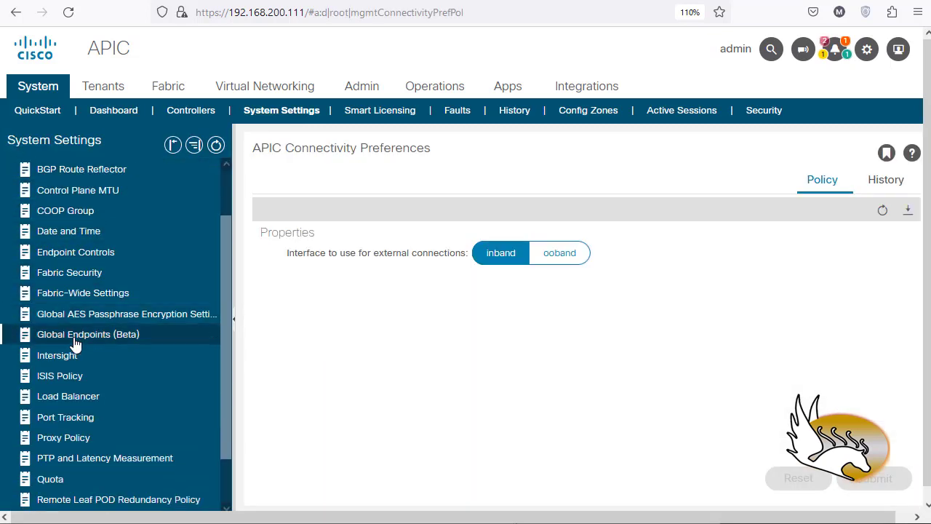
scroll(75, 339, up, 2)
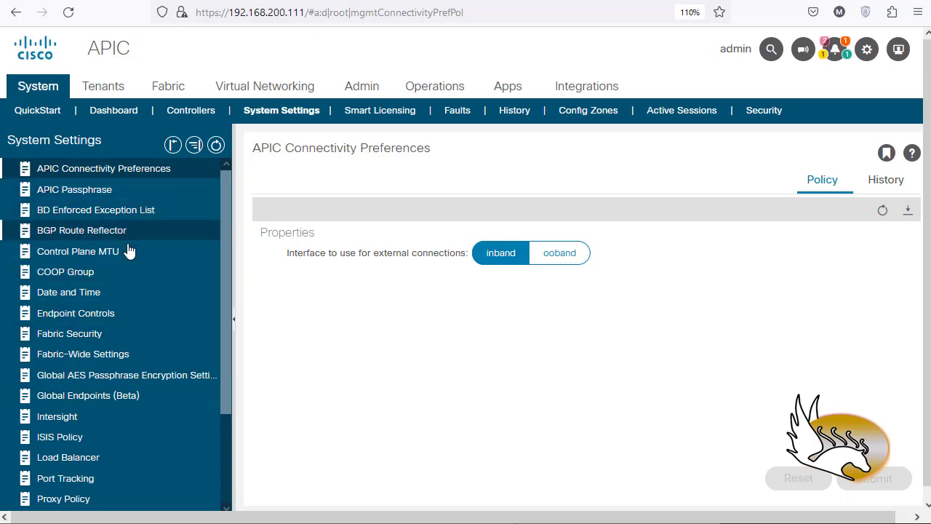
click(93, 299)
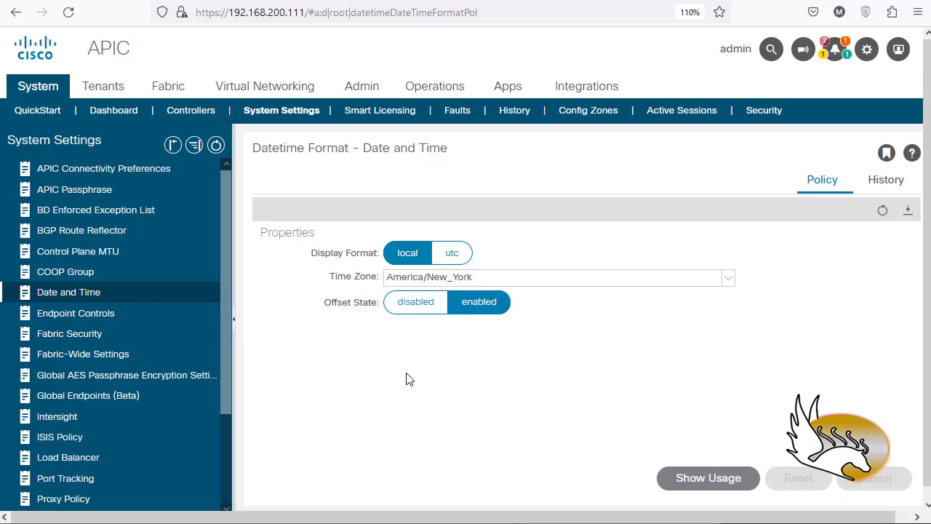
click(456, 256)
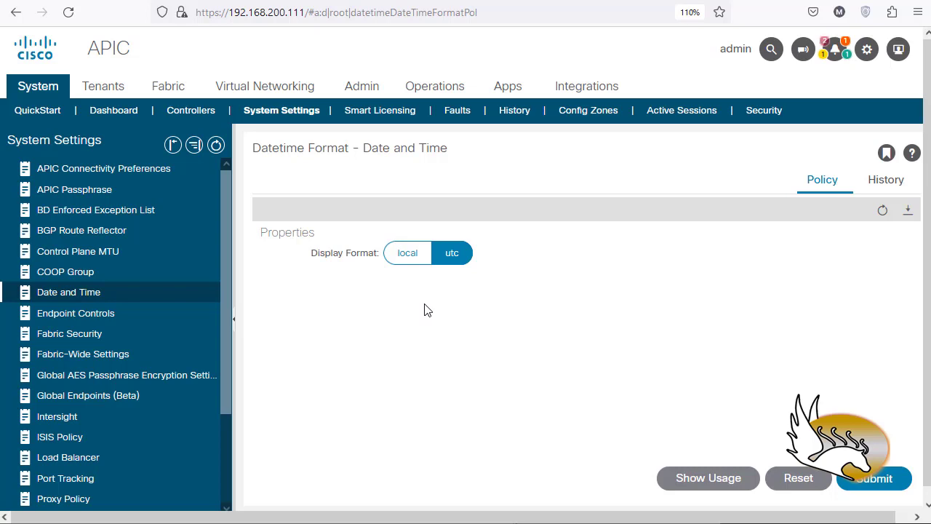
click(411, 257)
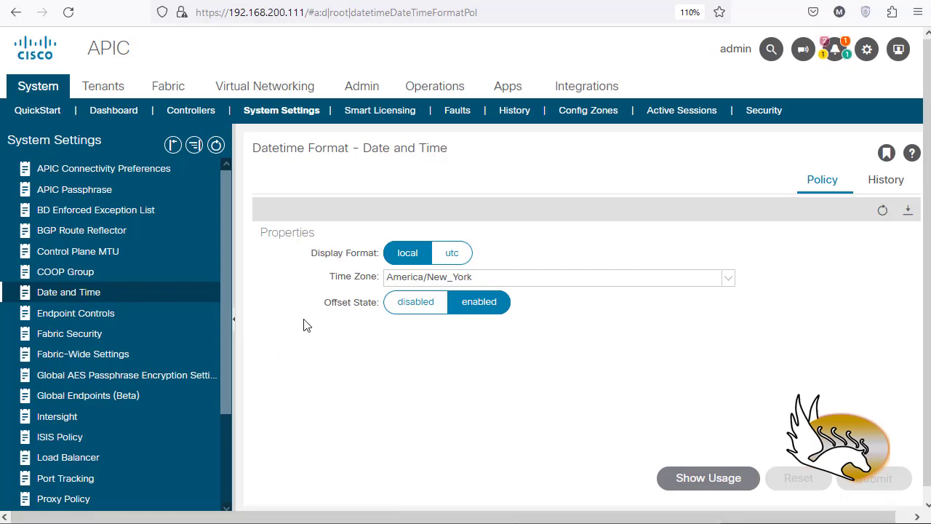
Step: Set the time zone to America/New_York and submit the date and time format changes, accepting the policy usage warning
drag(501, 277, 304, 295)
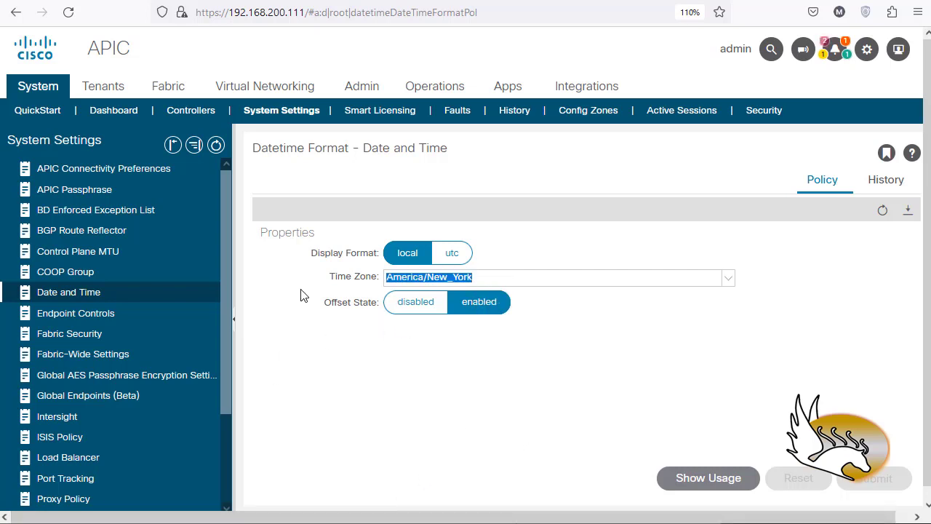
key(BackSpace)
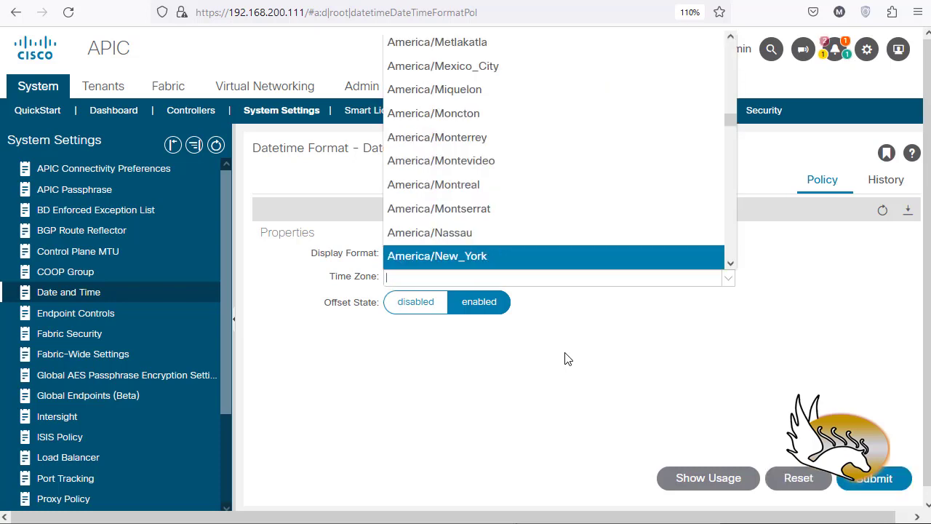
text(americ)
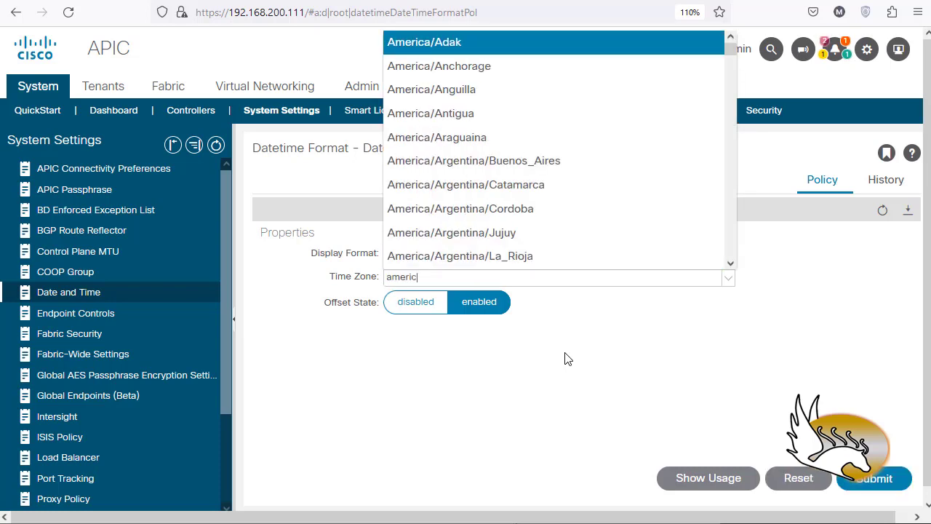
text(a/new)
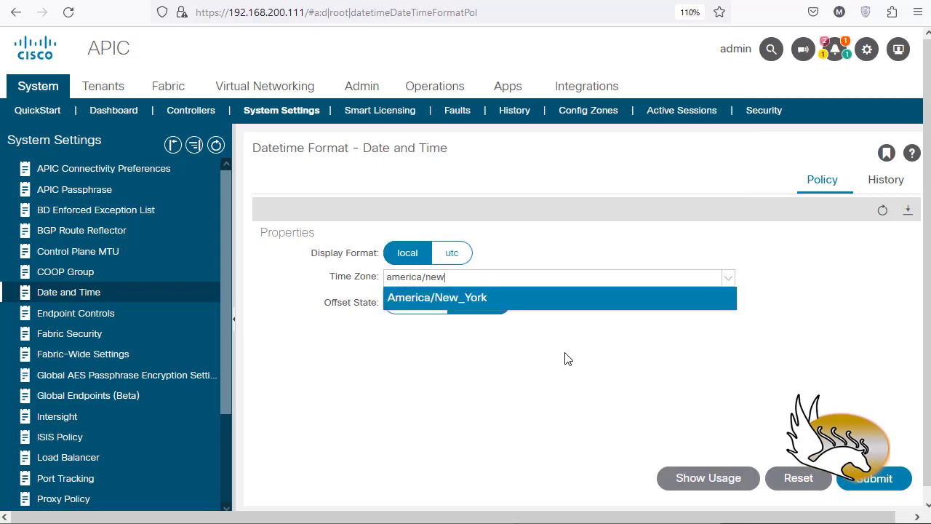
click(486, 298)
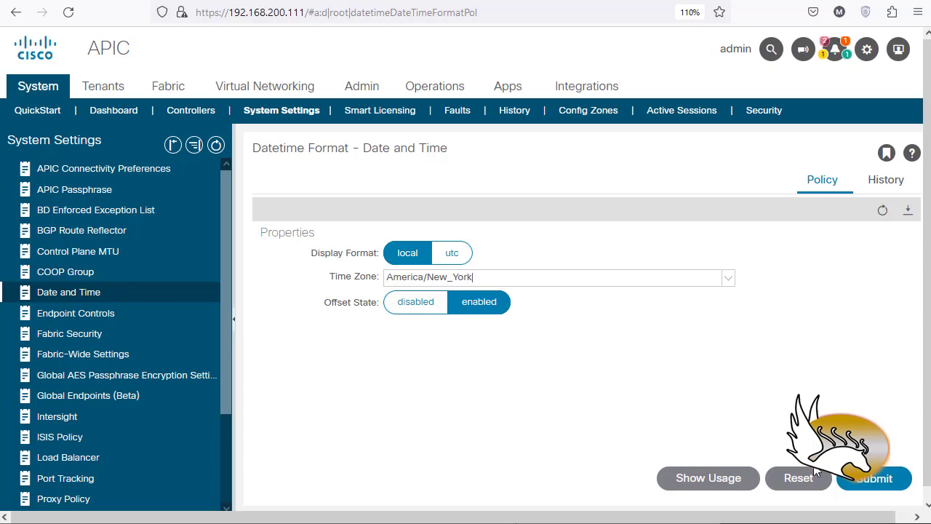
click(870, 477)
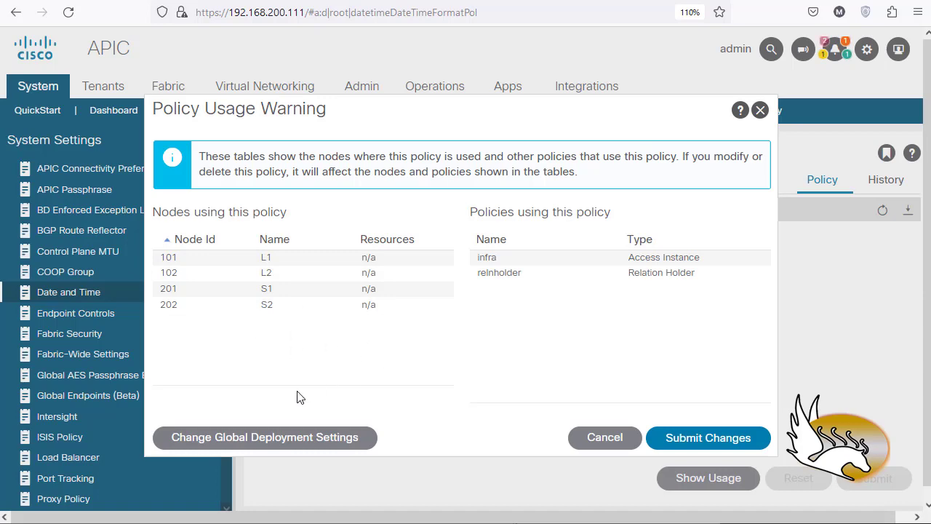
click(681, 445)
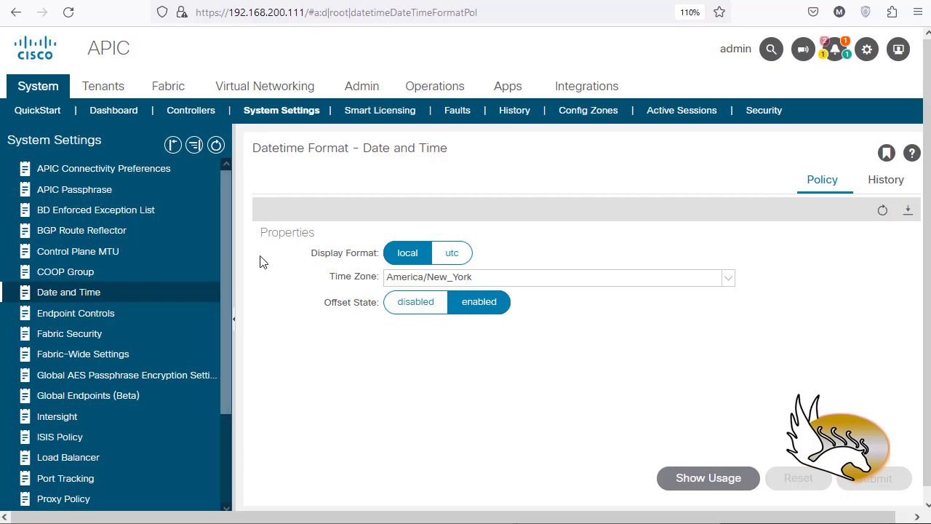
Step: In the fabric policies, assign General_POD_Policy as the fabric policy group of the default pod profile's default selector
click(167, 91)
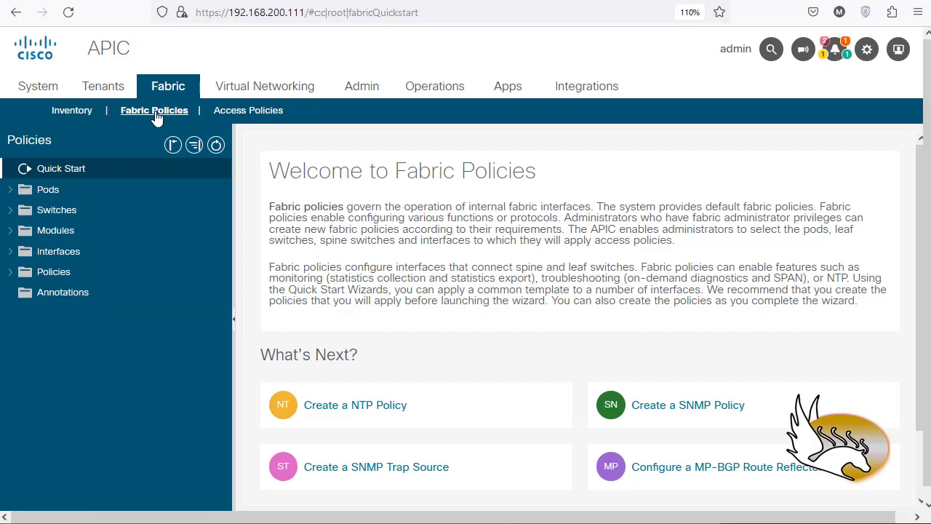
click(11, 192)
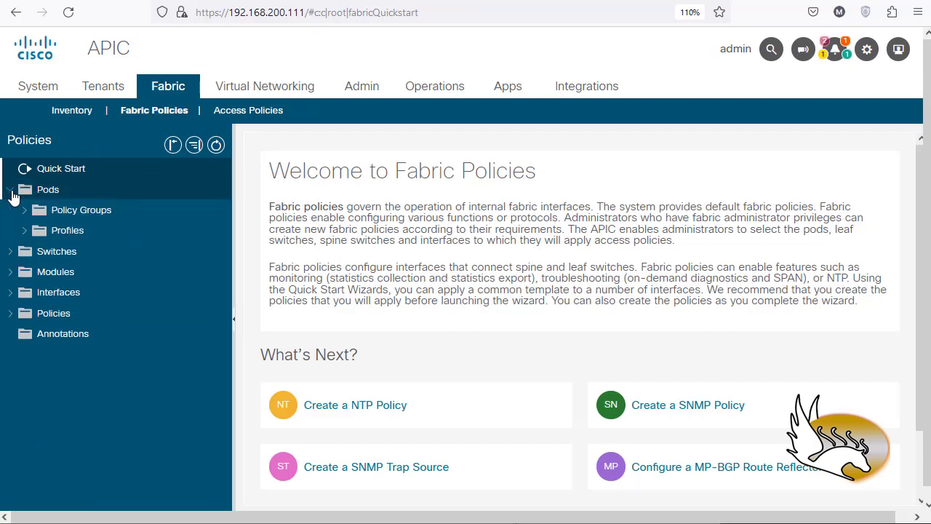
click(24, 231)
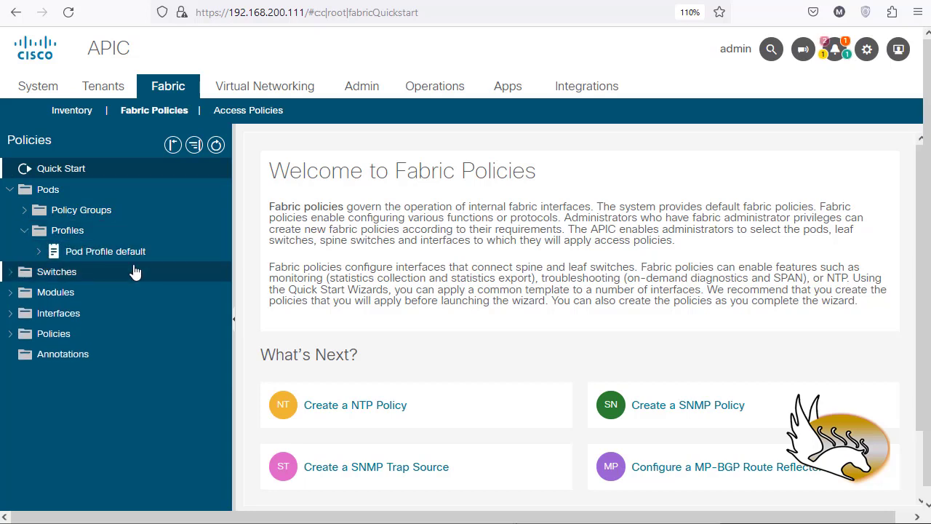
click(63, 256)
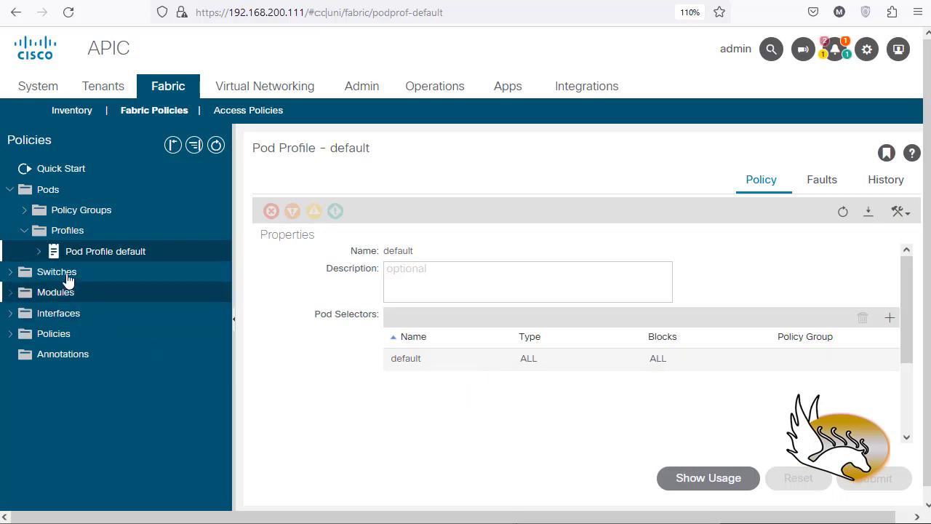
click(41, 254)
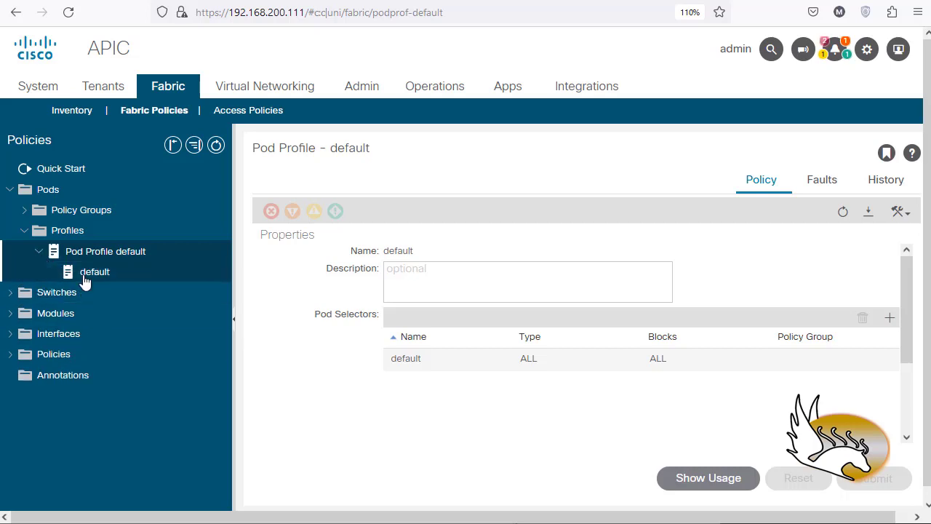
click(85, 278)
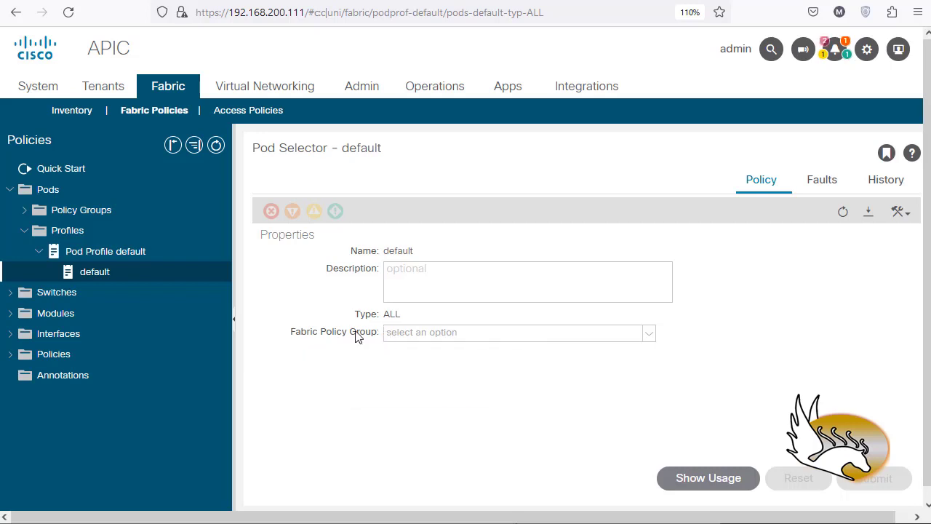
click(647, 336)
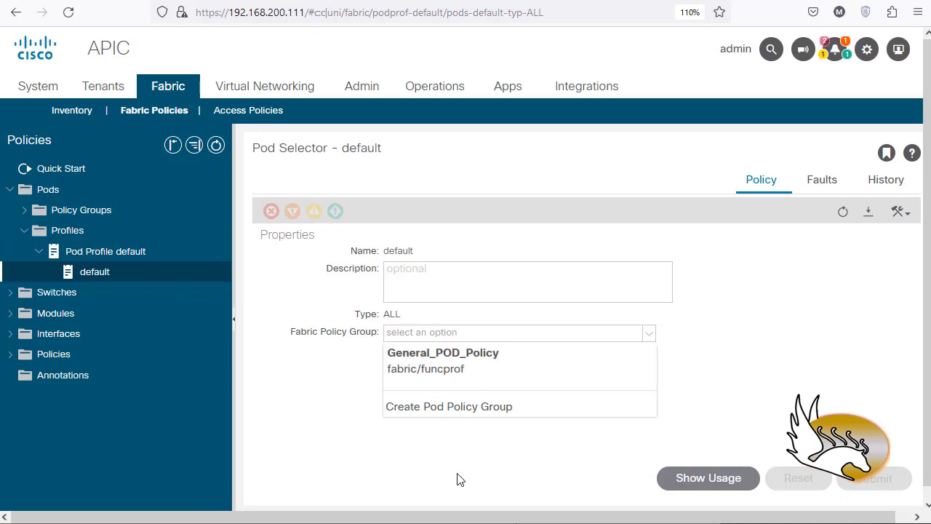
click(488, 368)
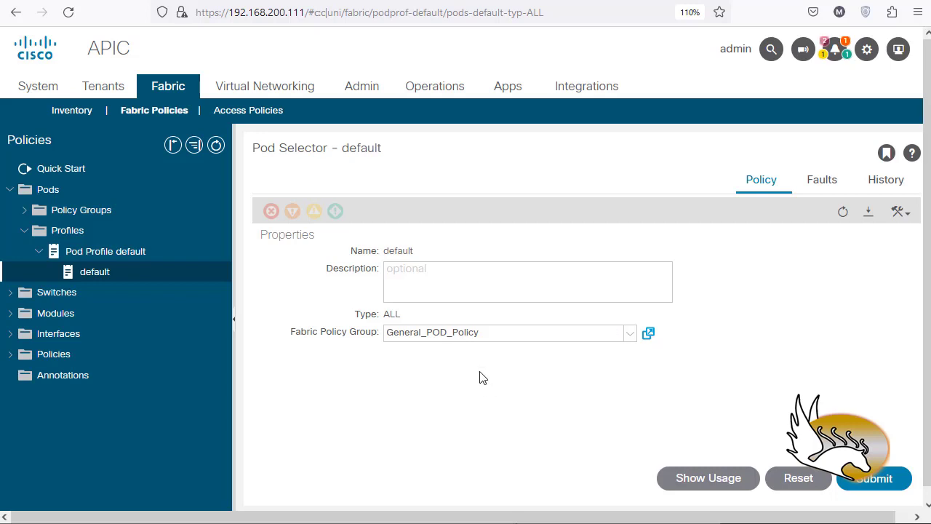
Step: Review the General_POD_Policy pod policy group, pick Date_Time_POD1 as its date time policy and open that policy's details
click(648, 336)
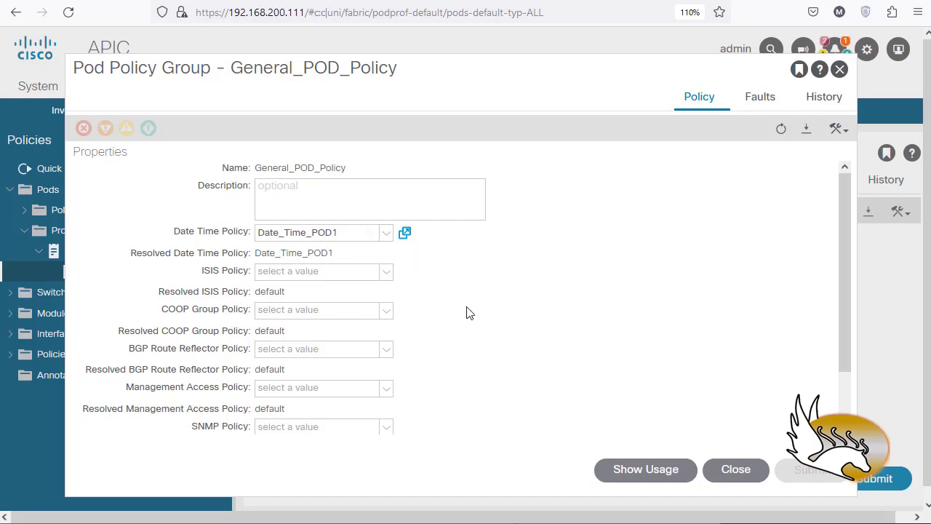
scroll(393, 268, down, 3)
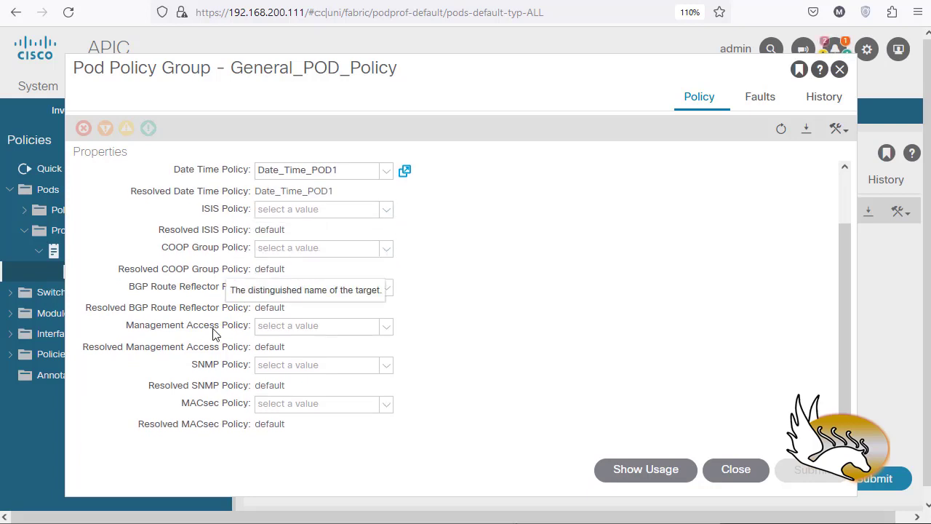
scroll(229, 384, up, 3)
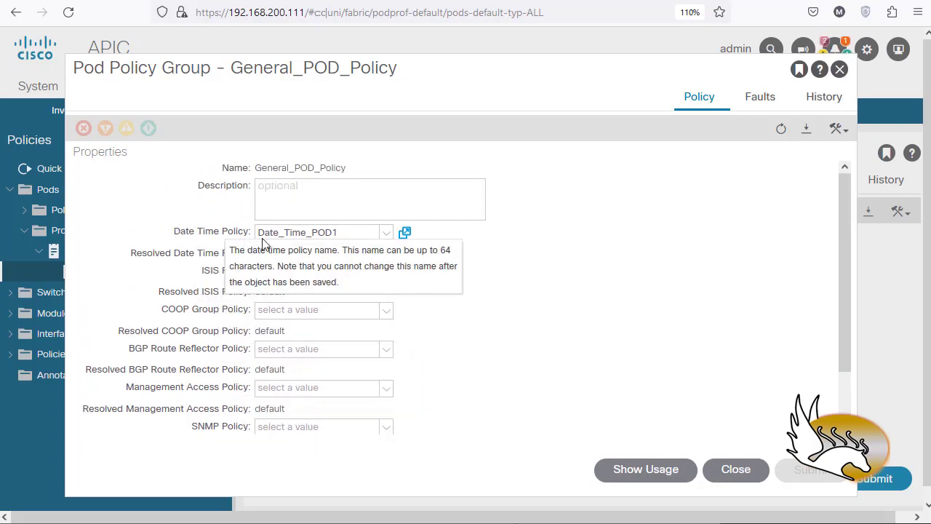
click(385, 233)
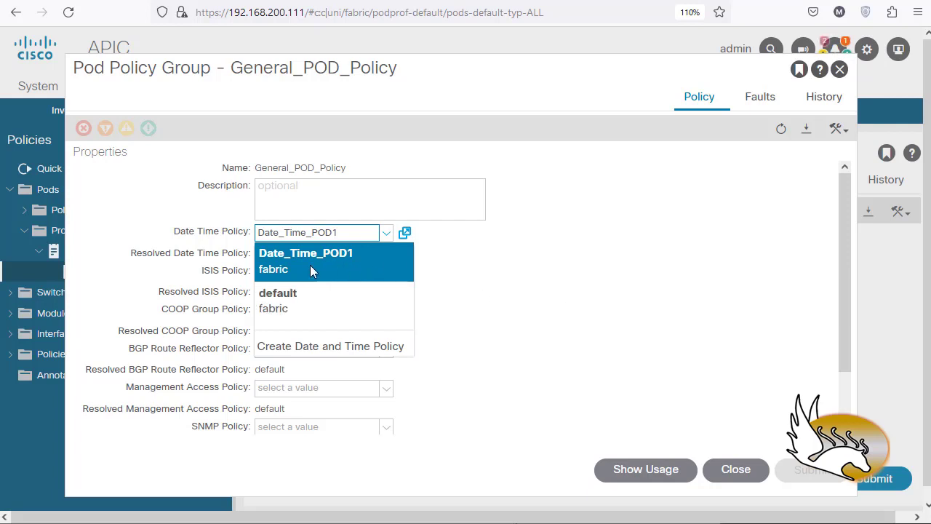
click(349, 257)
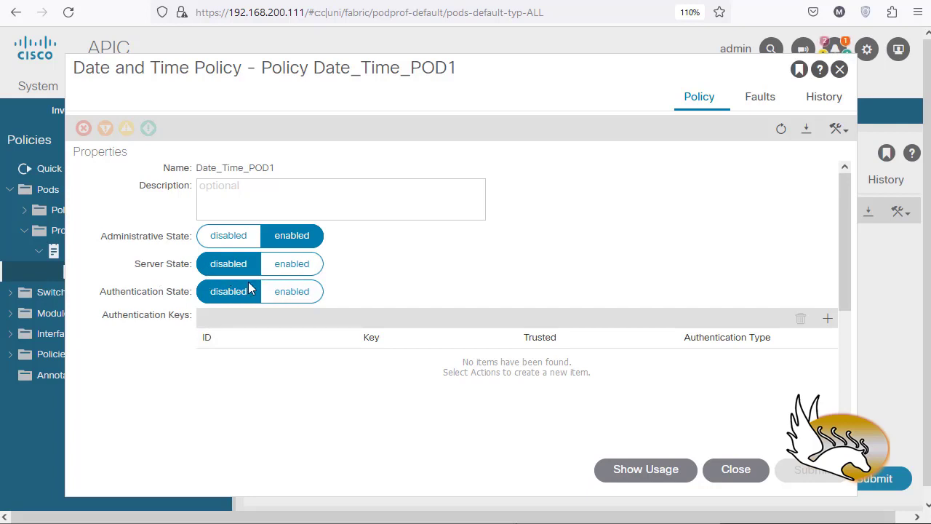
Step: Try enabling server state, master mode and authentication in Date_Time_POD1, set all three back to disabled and close the policy
click(286, 266)
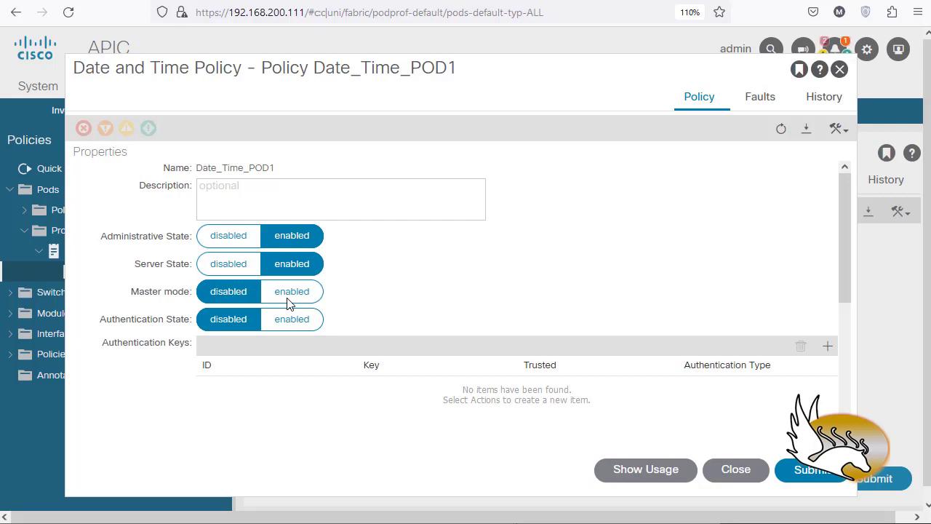
click(290, 298)
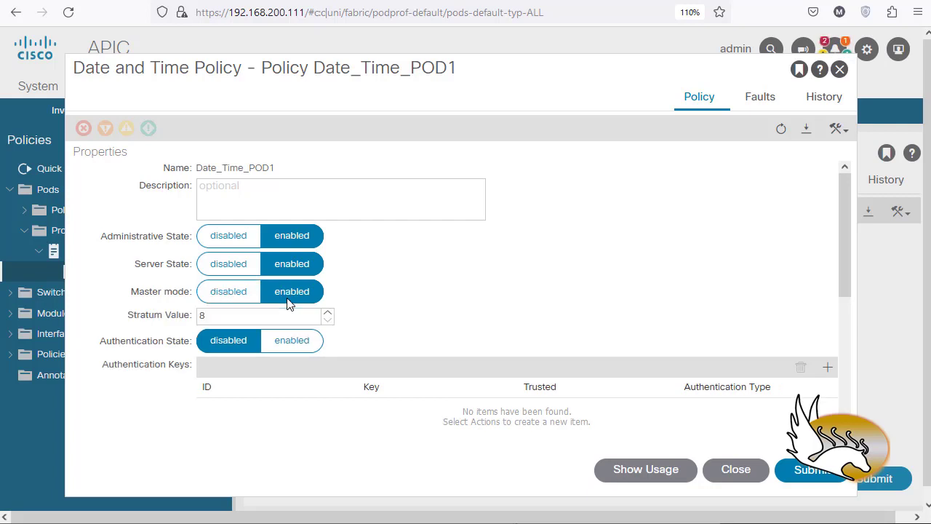
double_click(230, 318)
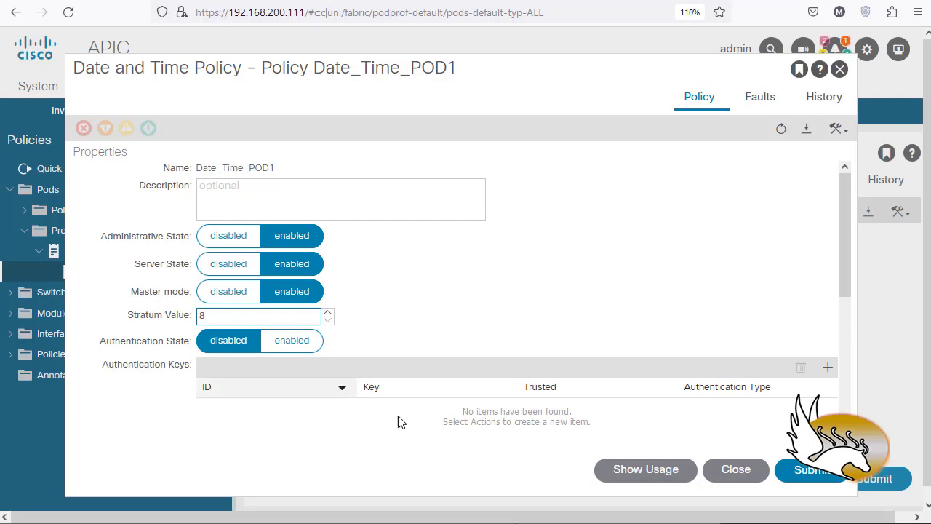
click(293, 342)
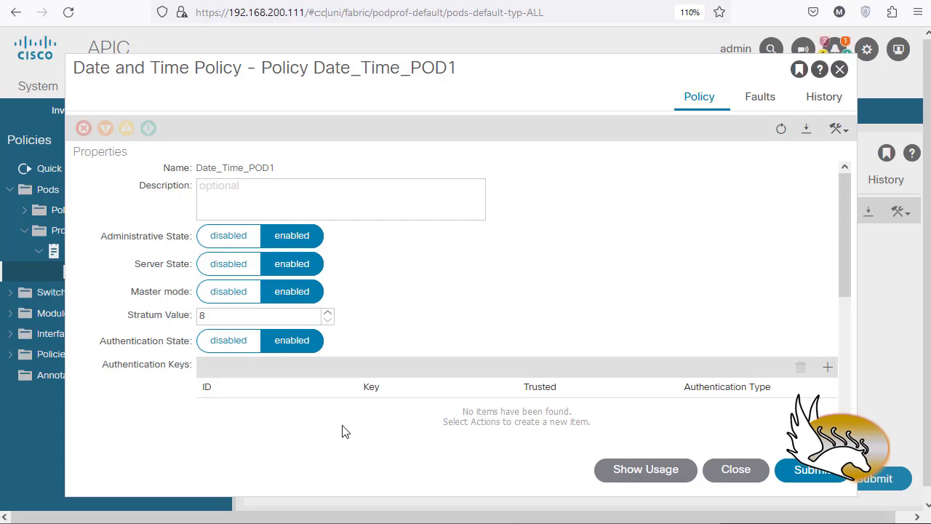
click(235, 342)
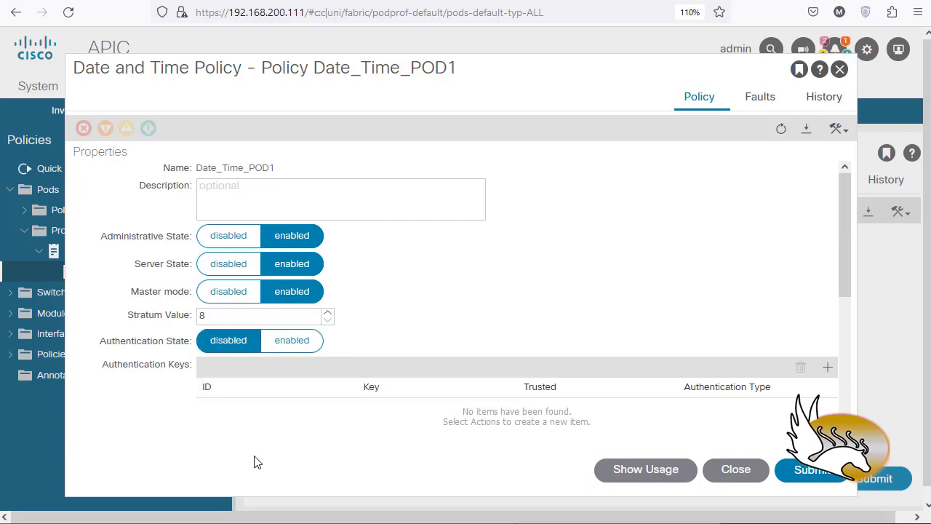
click(223, 292)
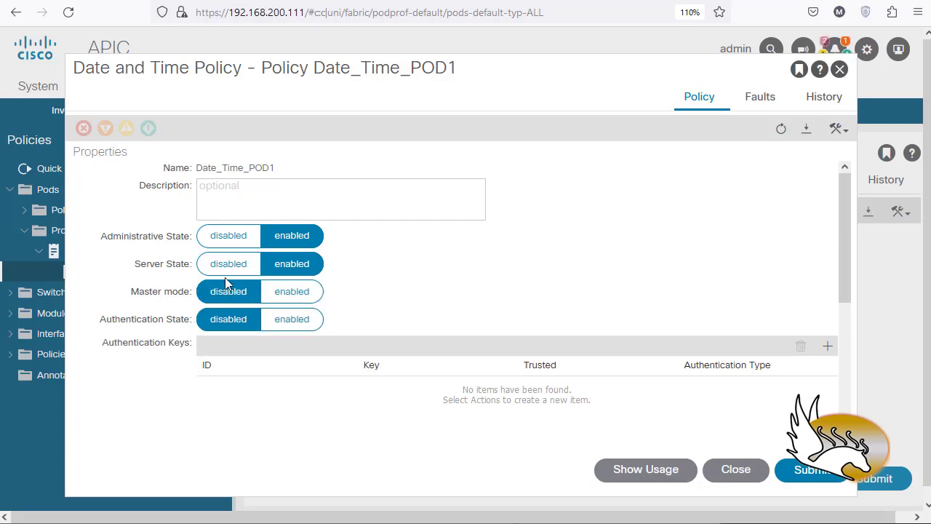
click(225, 266)
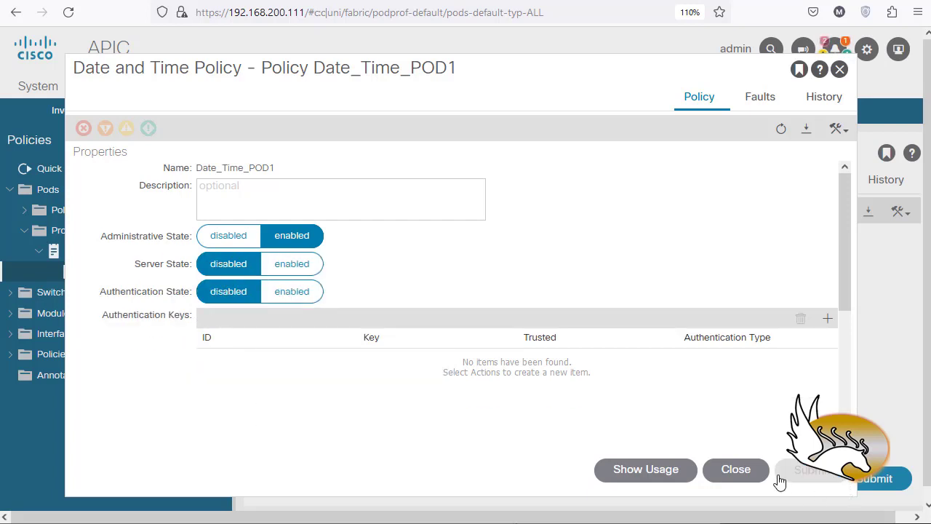
click(735, 470)
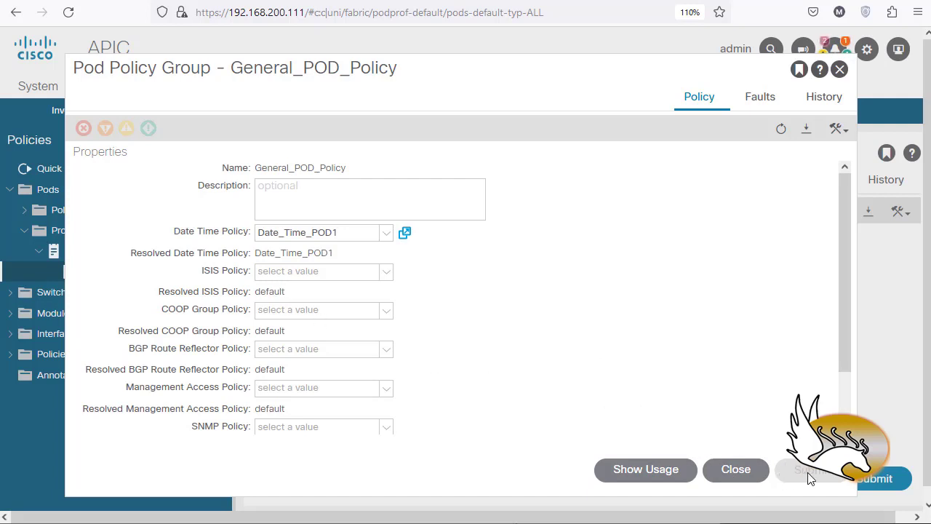
scroll(490, 328, down, 2)
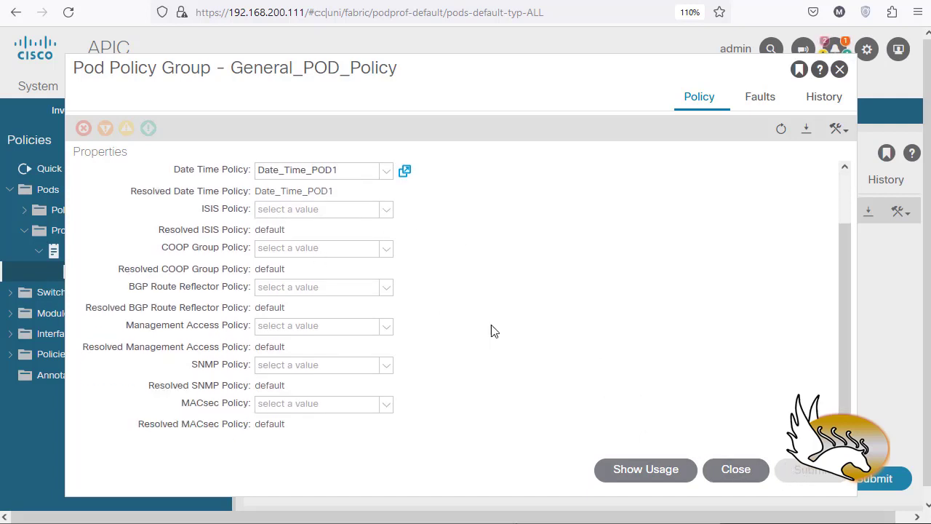
Step: Submit General_POD_Policy as the default pod selector's policy group, checking node 101's usage details and accepting the policy usage warning
click(736, 470)
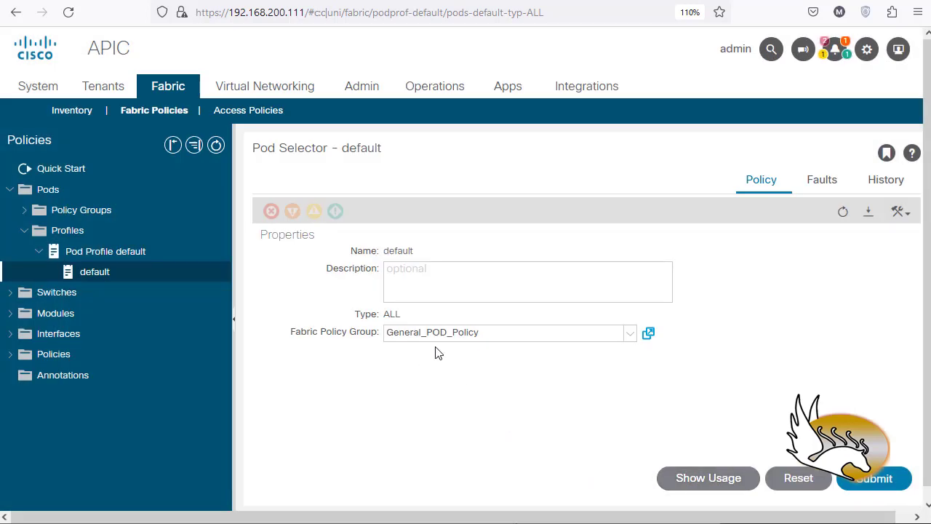
click(870, 481)
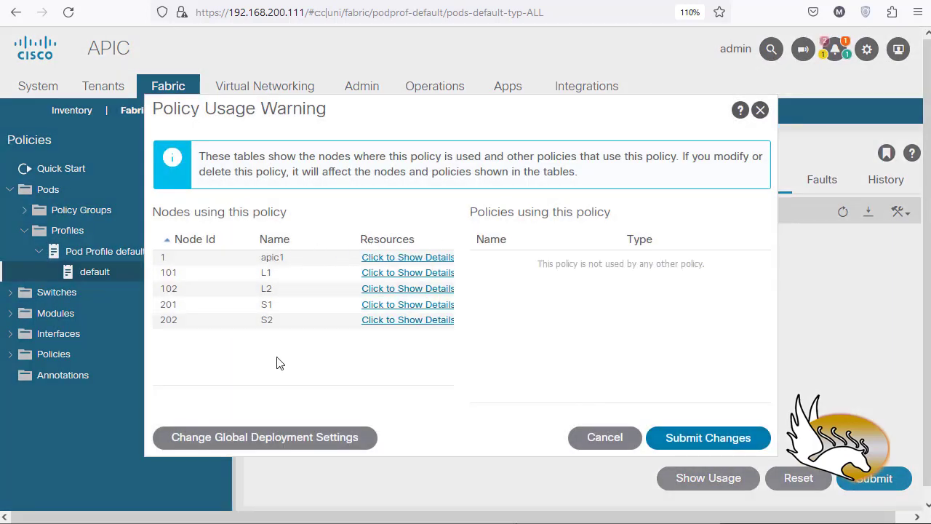
click(367, 274)
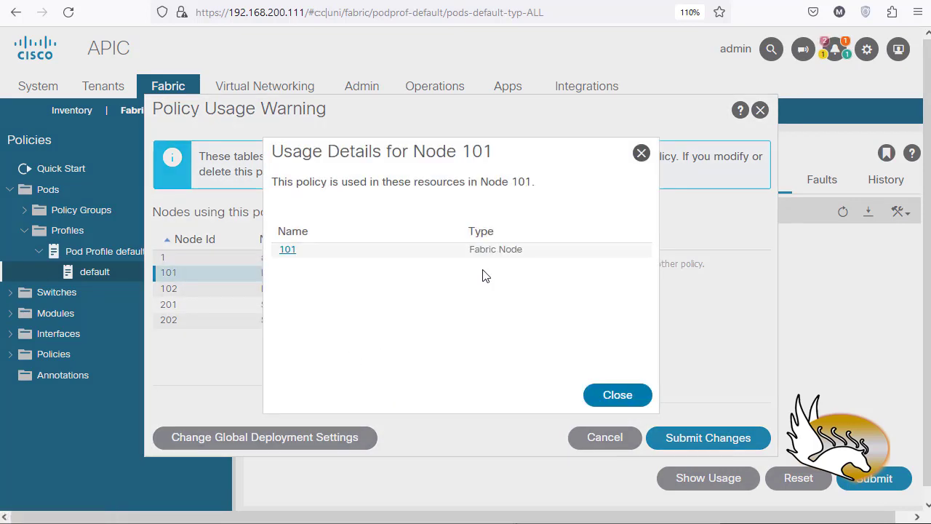
click(641, 153)
click(718, 437)
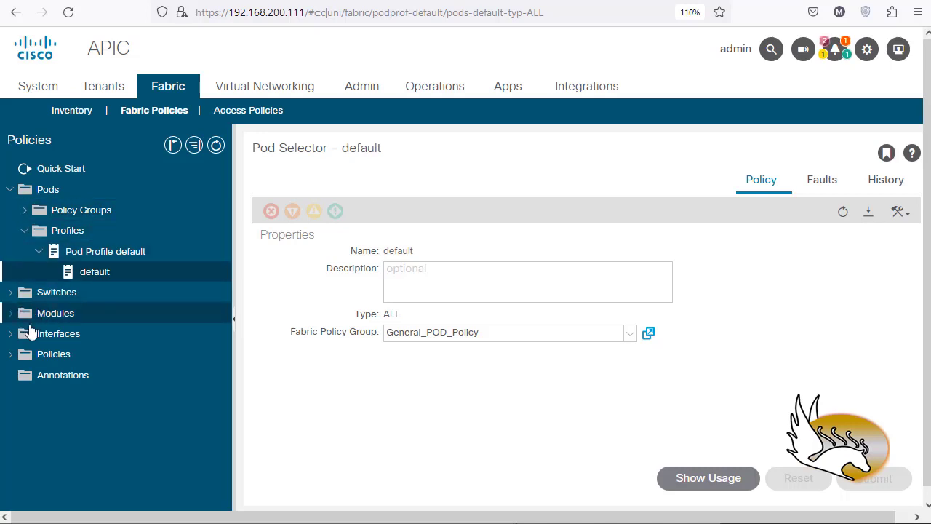
Step: Open the Date_Time_POD1 policy among the pod date and time policies of the fabric policies
click(10, 355)
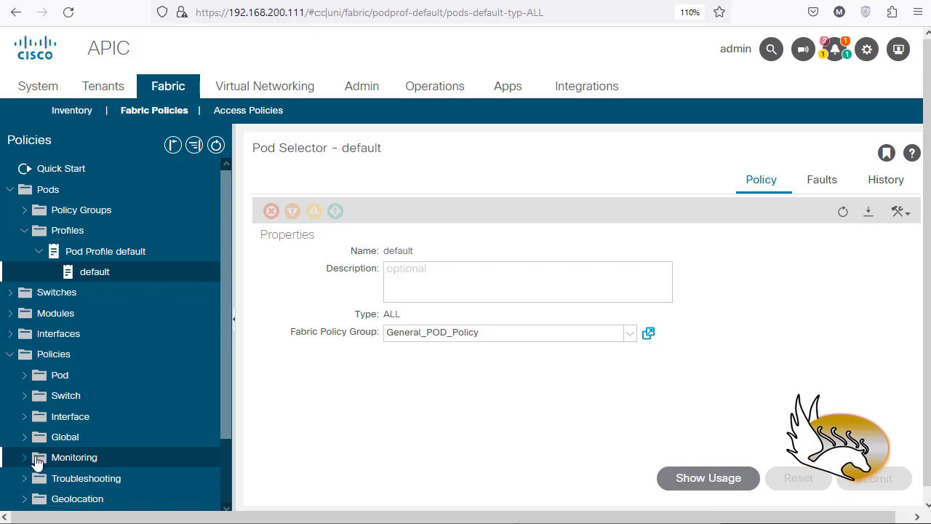
scroll(35, 457, down, 2)
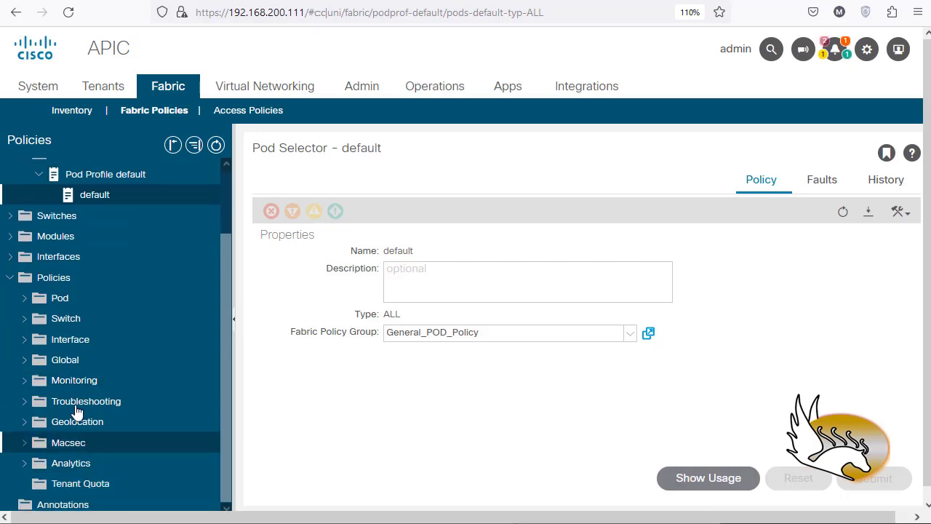
click(24, 298)
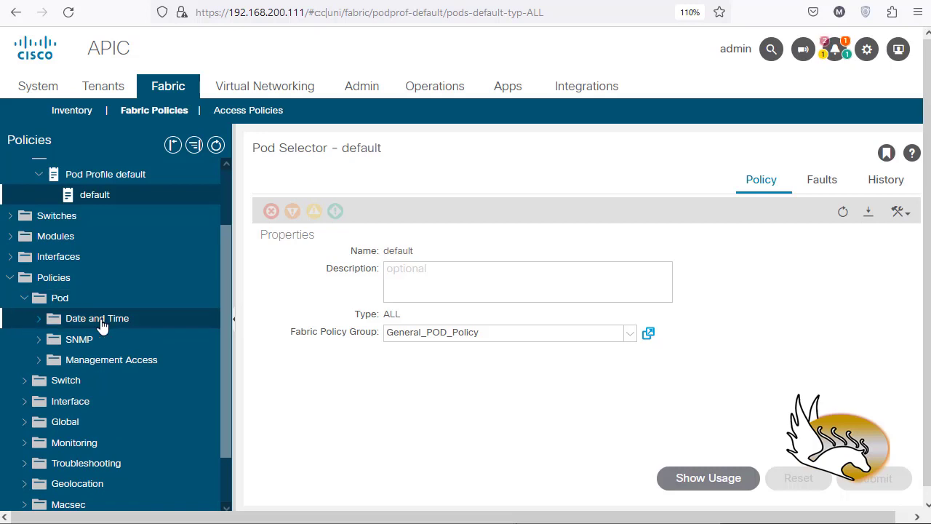
click(43, 318)
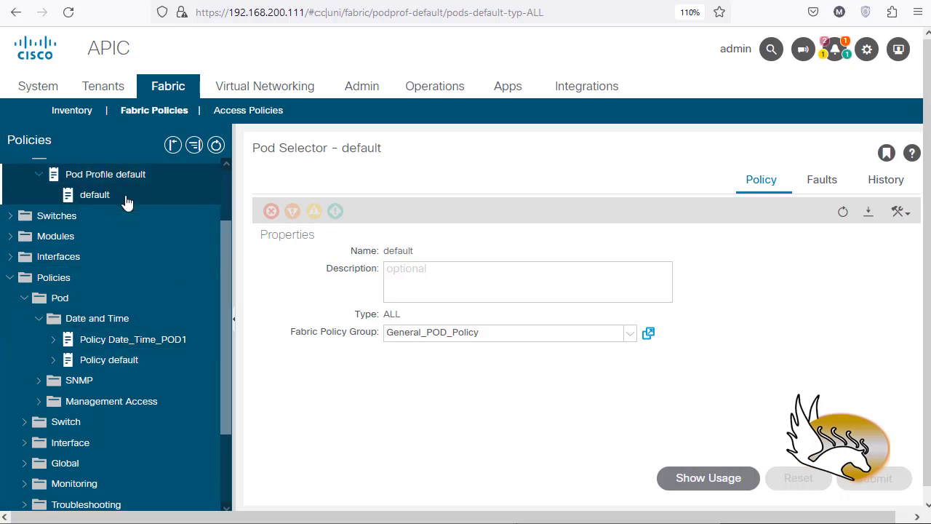
click(163, 347)
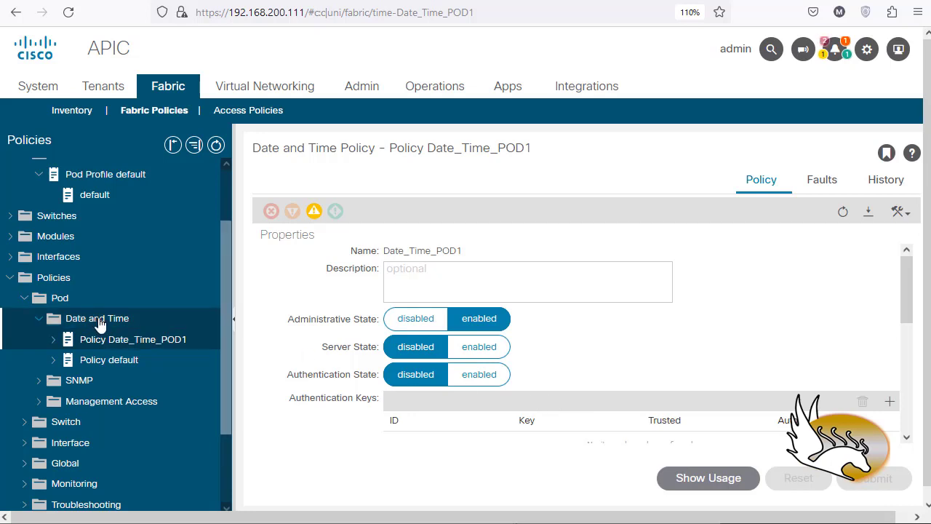
Step: Review the default pod selector, its pod profile and the General_POD_Policy policy group
click(100, 198)
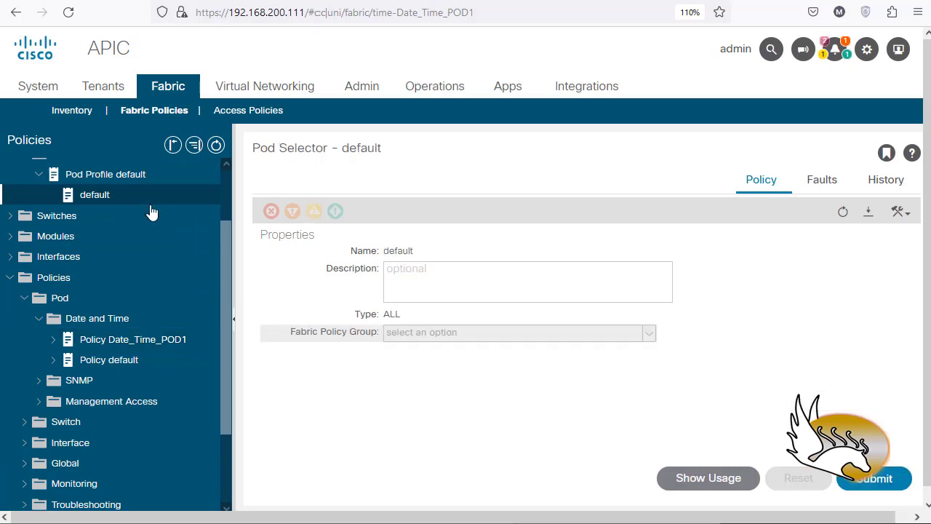
click(120, 180)
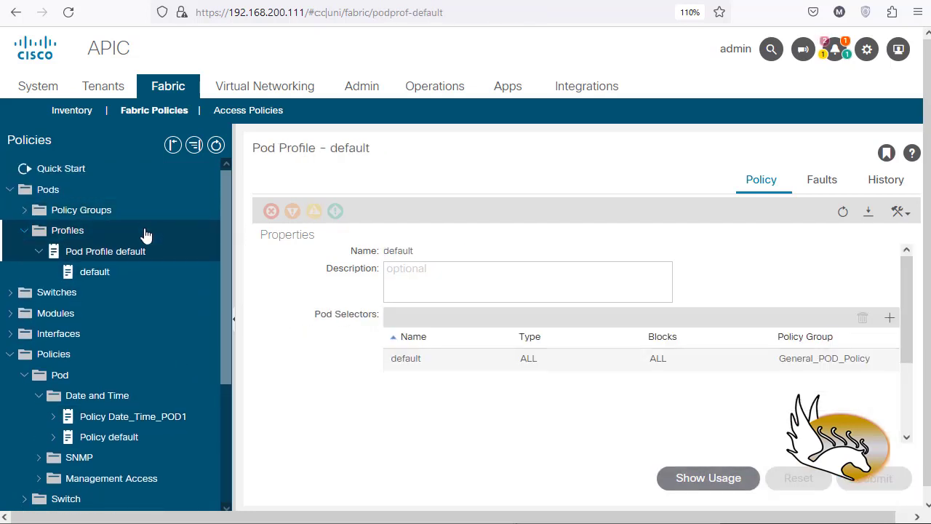
click(27, 210)
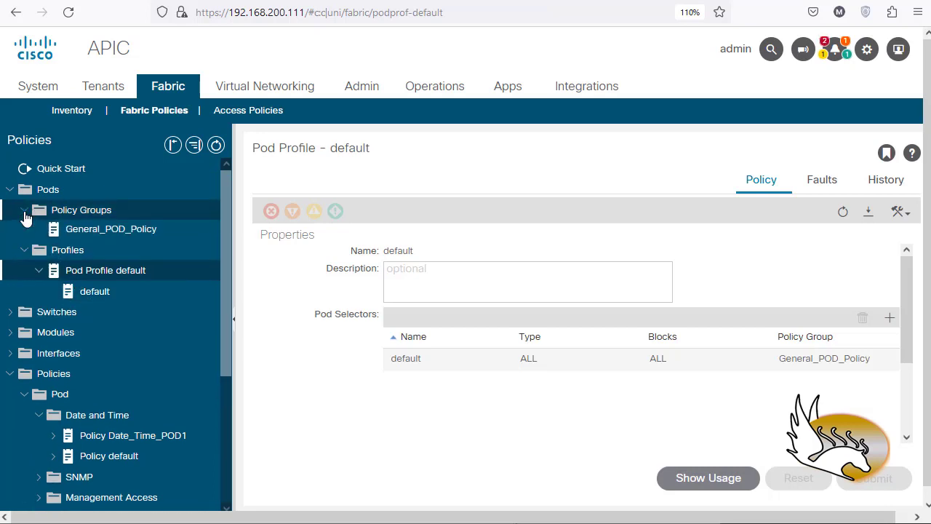
click(138, 232)
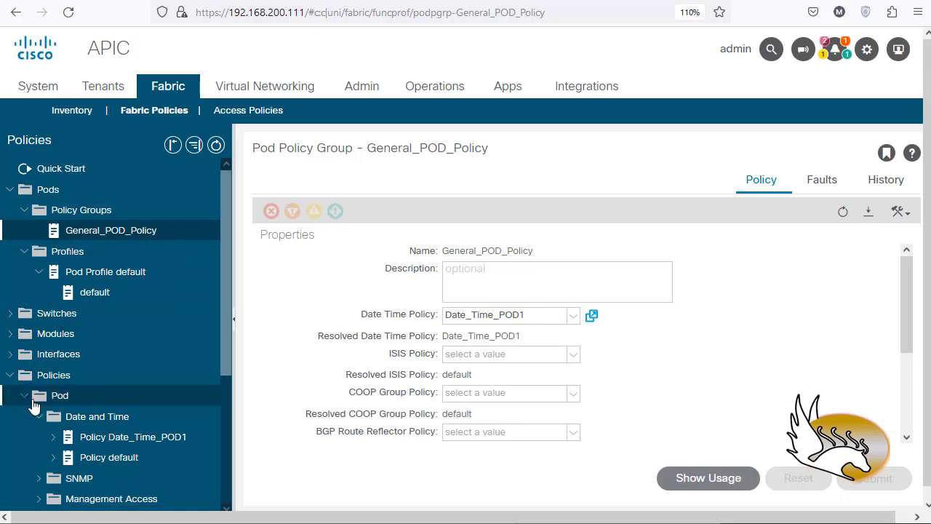
Step: Collapse the expanded pod and policy folders and open the default DNS profile among the global fabric policies
click(12, 375)
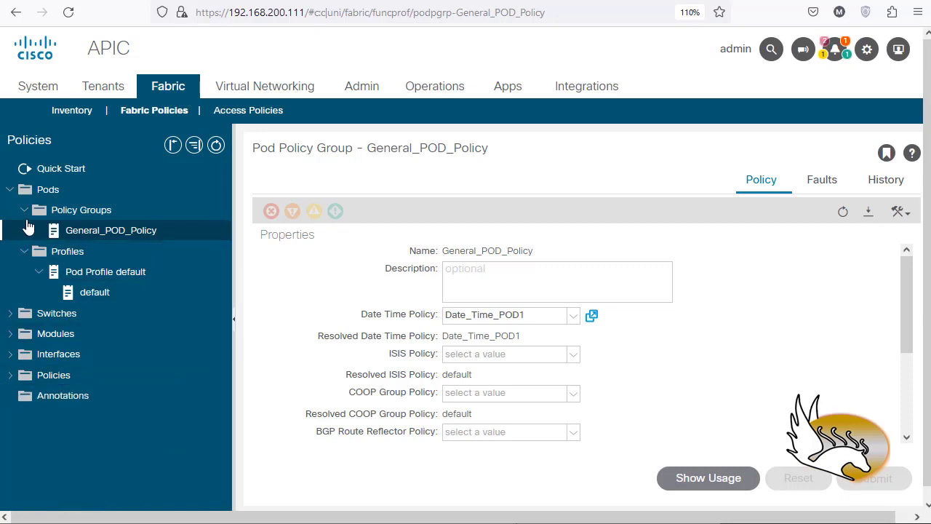
click(24, 251)
click(24, 210)
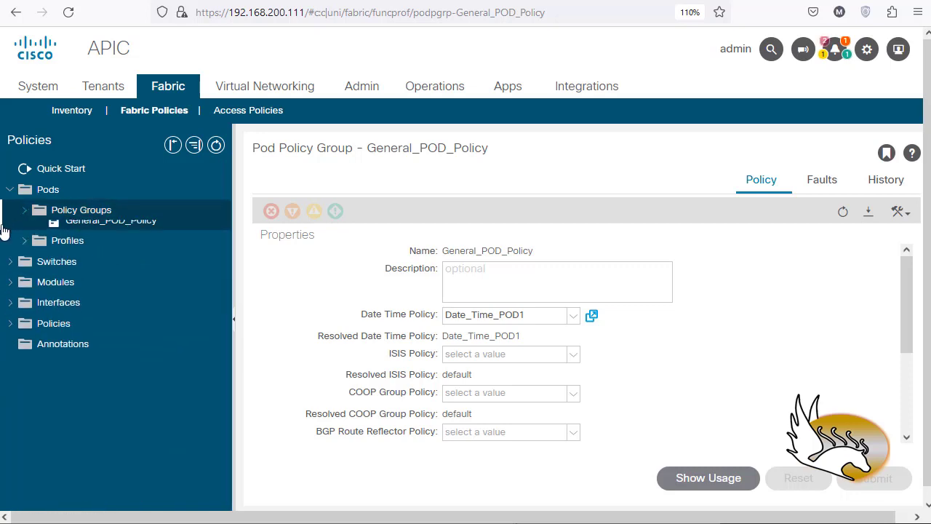
click(10, 192)
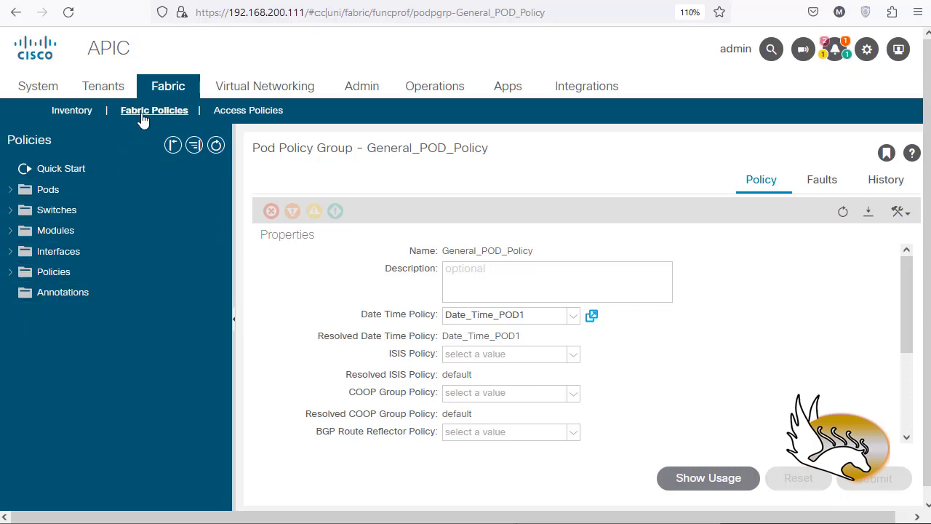
click(11, 274)
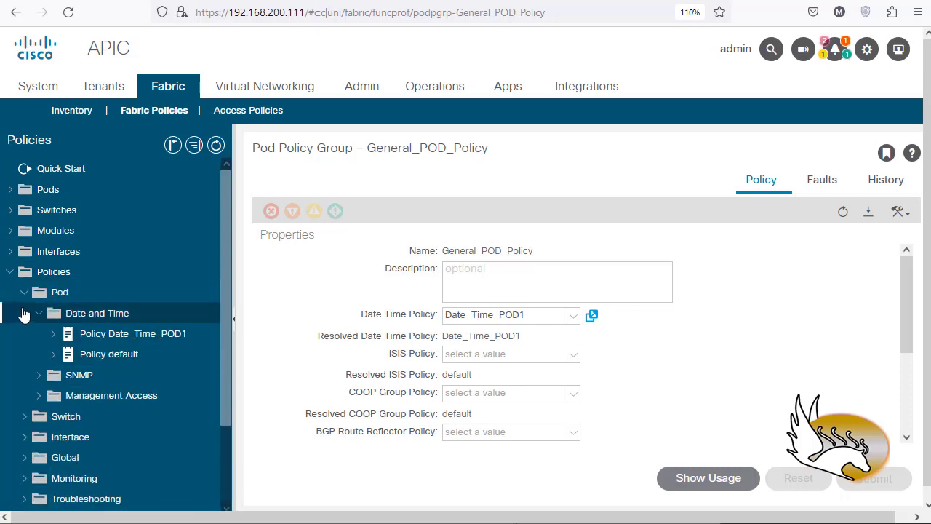
click(25, 293)
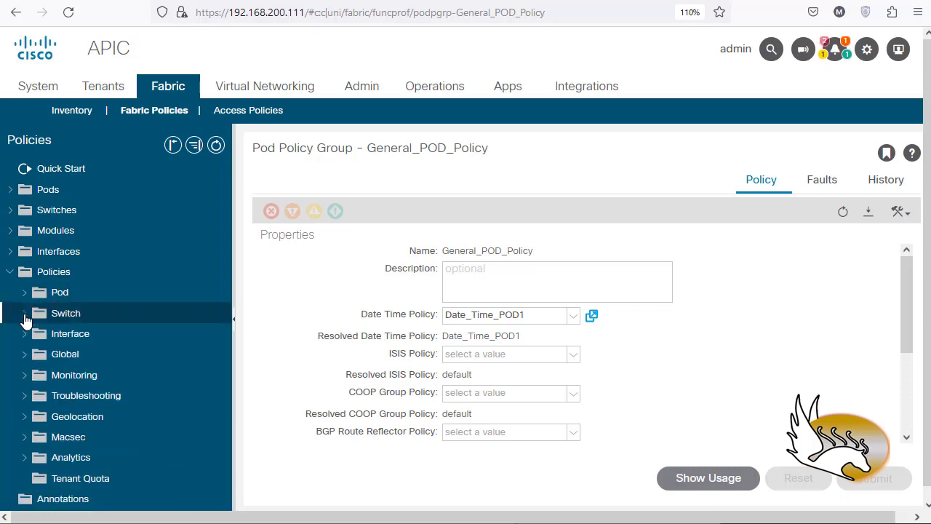
click(24, 356)
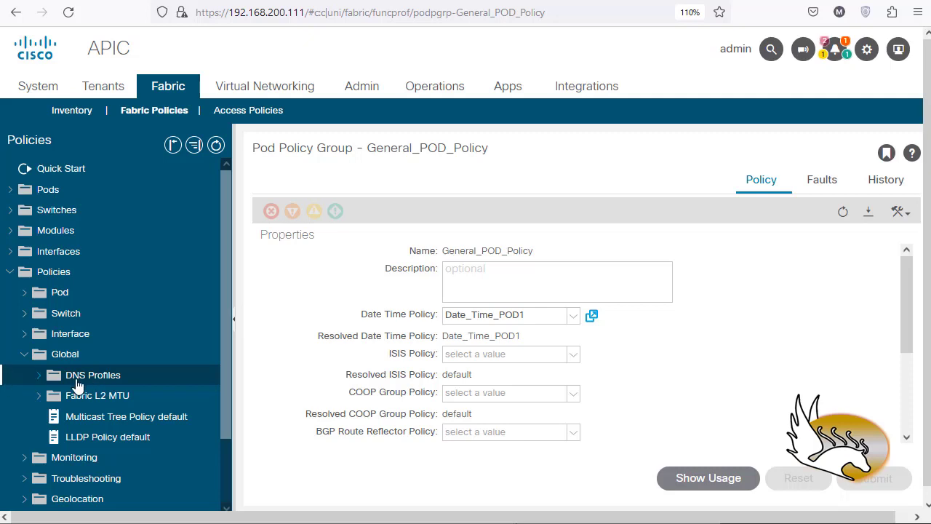
click(38, 376)
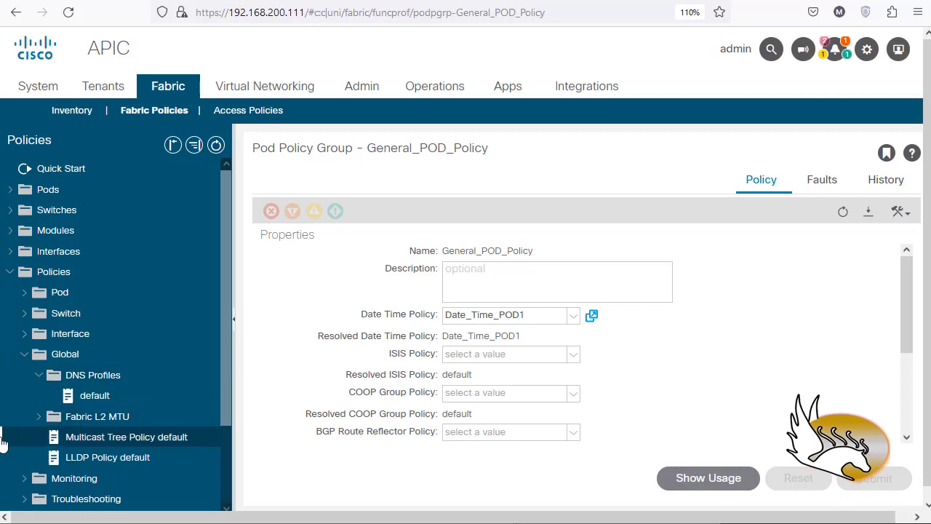
click(95, 399)
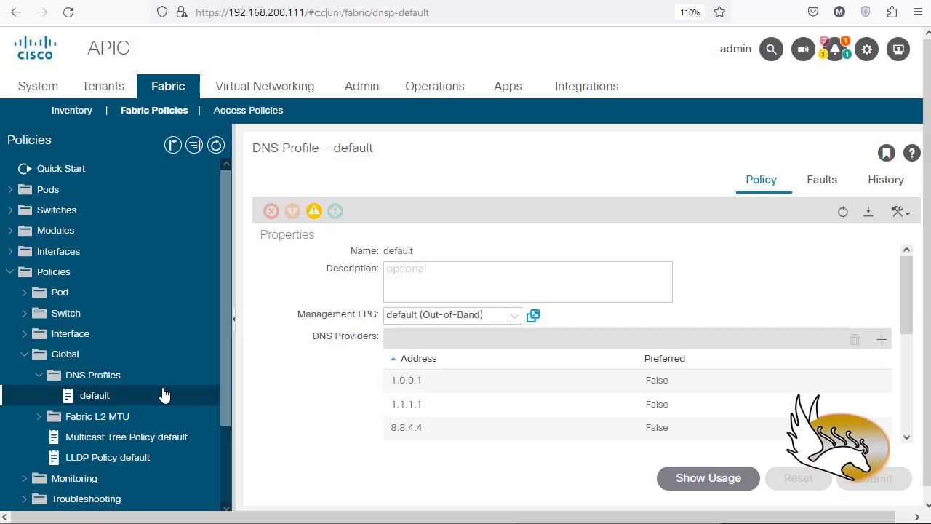
scroll(465, 428, down, 1)
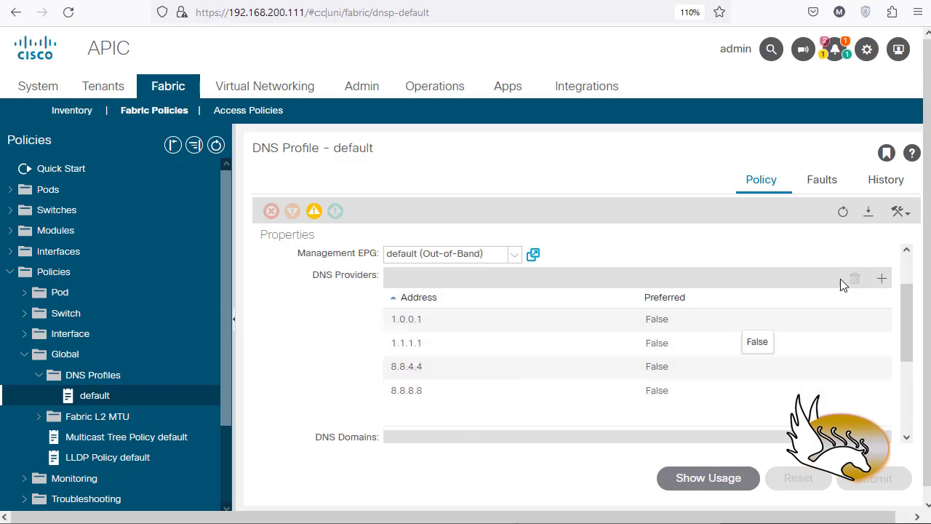
click(880, 280)
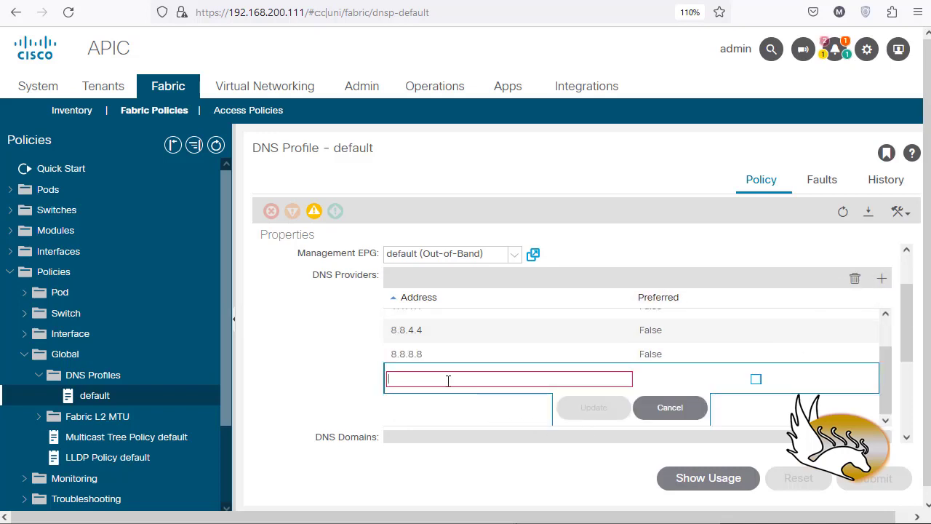
click(472, 380)
click(669, 408)
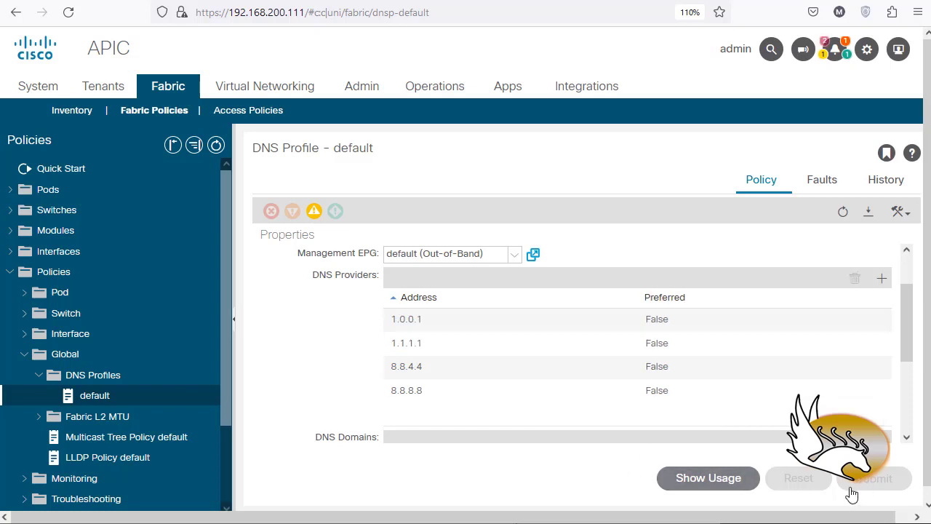
Step: Examine the available management EPG options and the DNS providers list of the default DNS profile
scroll(684, 393, up, 1)
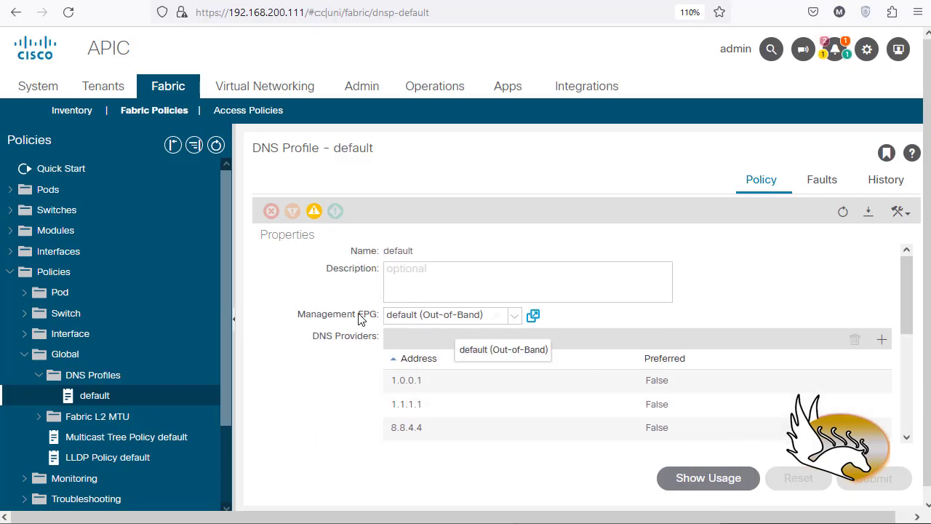
click(515, 317)
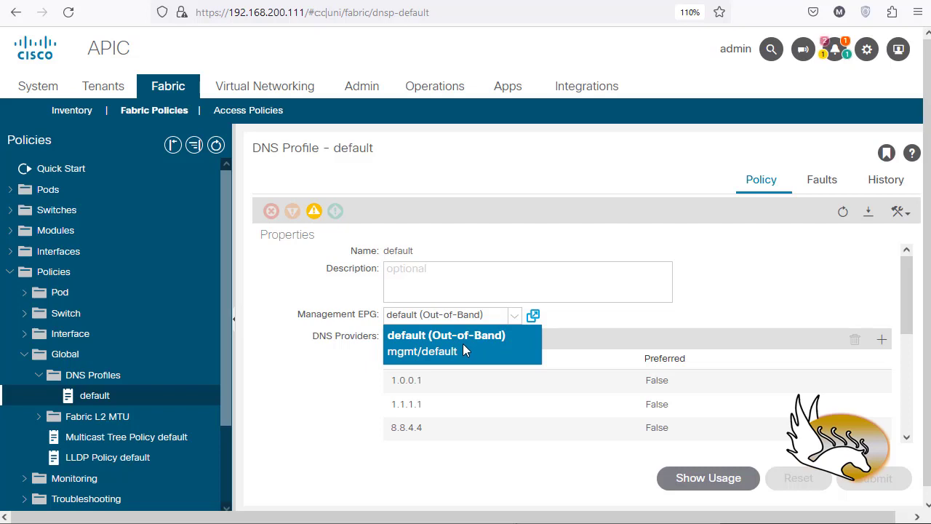
click(356, 378)
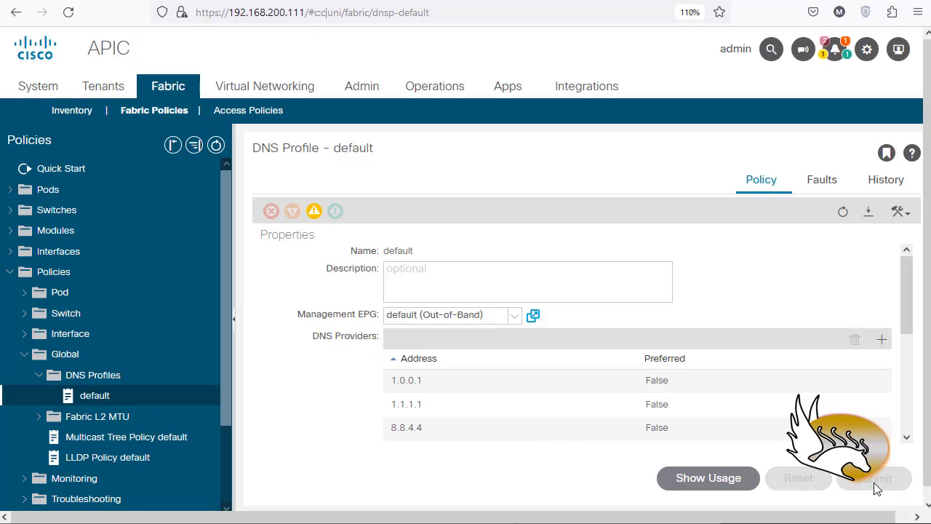
click(40, 376)
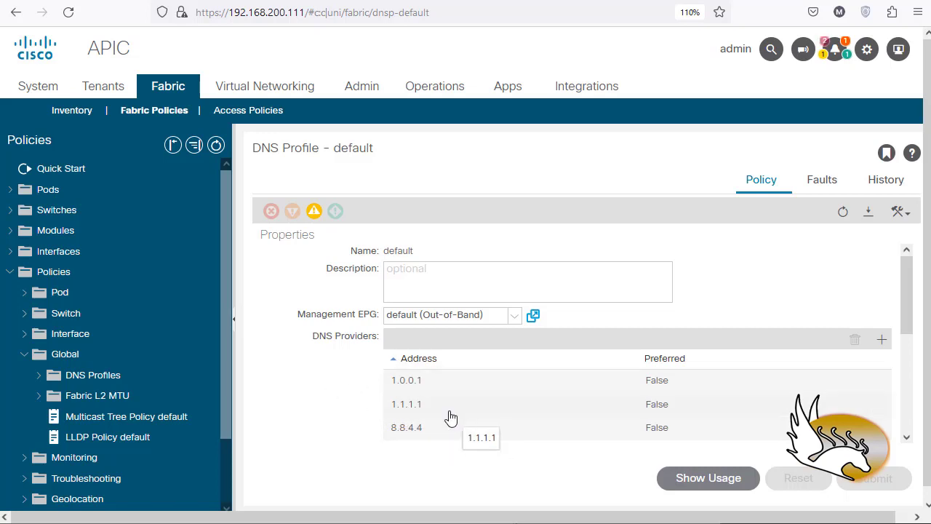
scroll(406, 422, down, 2)
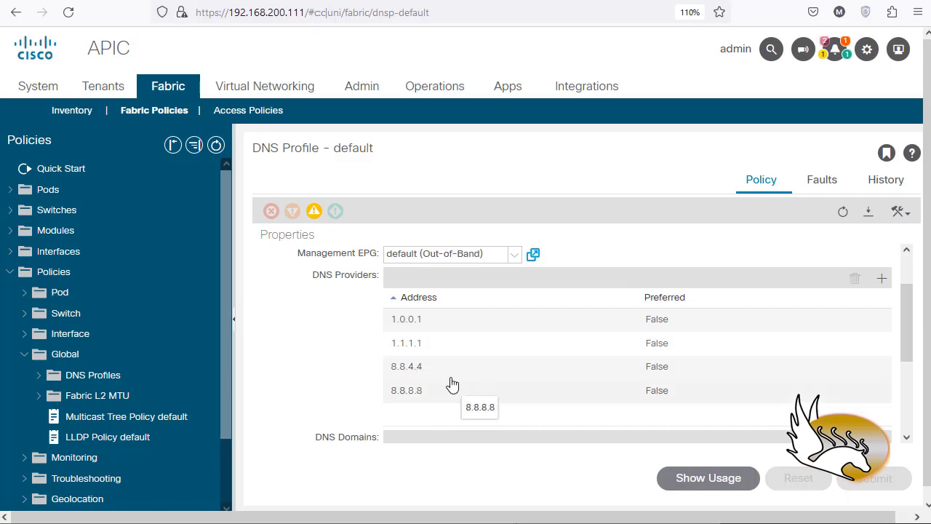
Step: In the mgmt tenant, open the oob VRF from its networking configuration
click(113, 93)
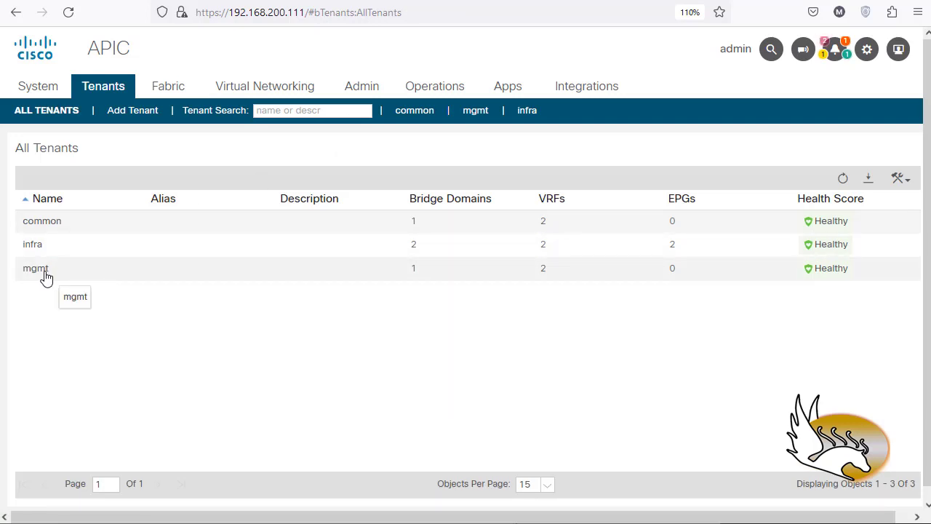
click(477, 113)
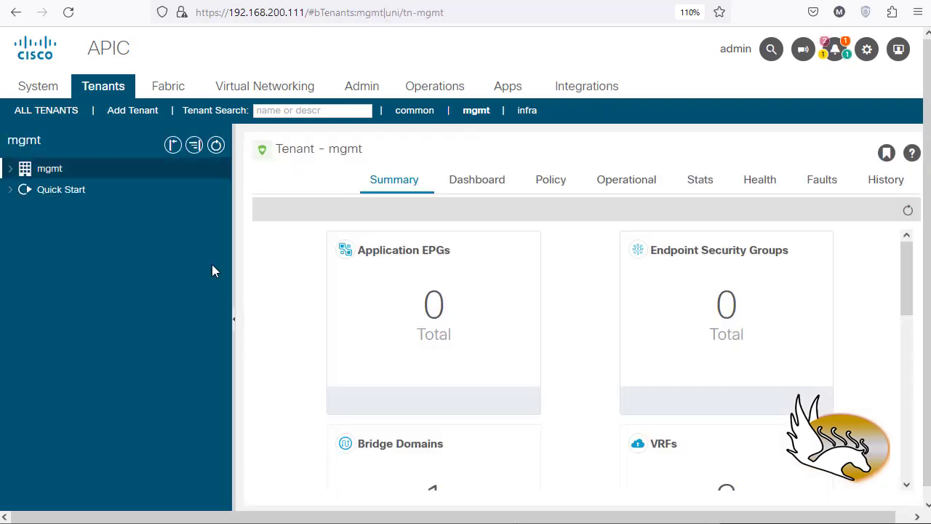
click(11, 168)
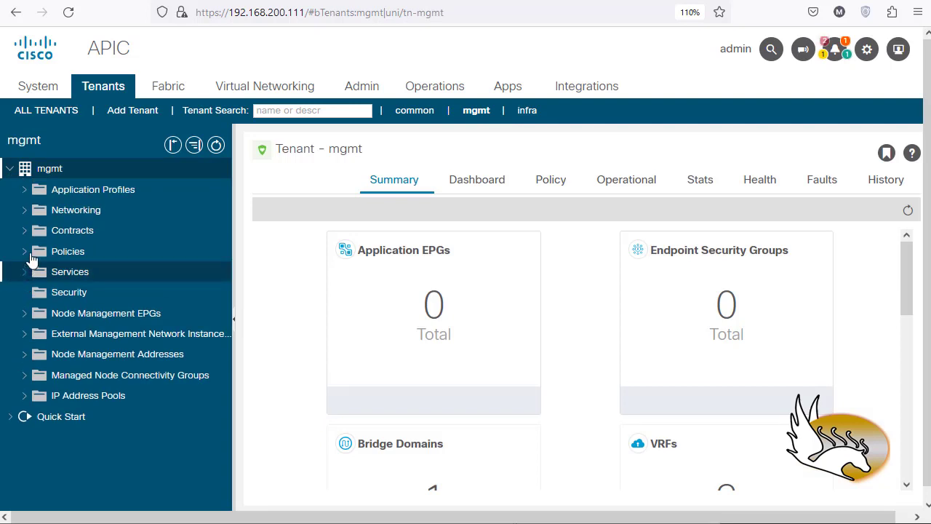
click(24, 211)
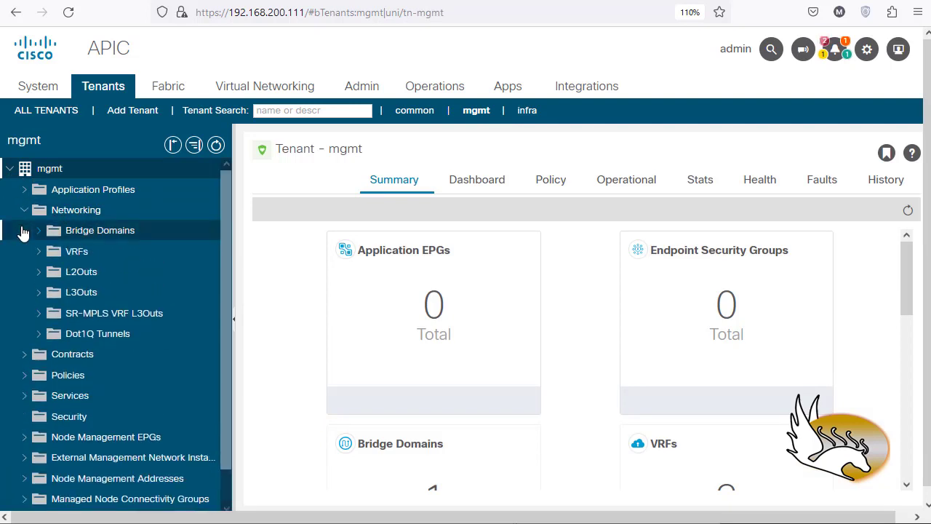
click(39, 252)
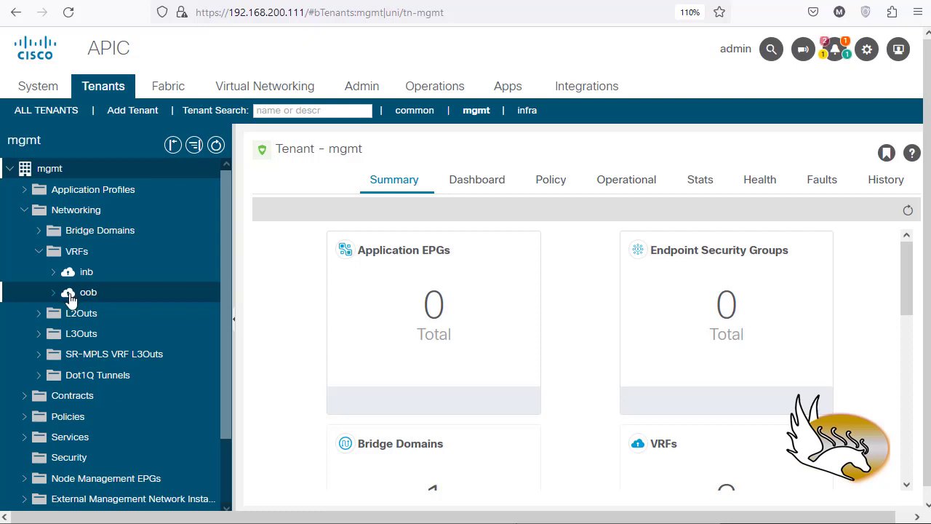
click(59, 300)
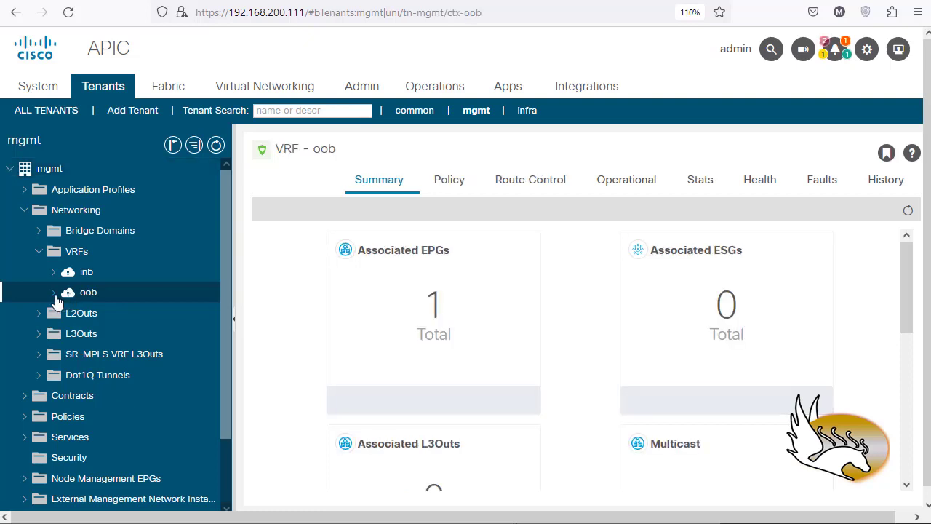
Step: Open the oob VRF's policy properties, examine its Global Alias setting, and expand the VRF's child objects
click(459, 182)
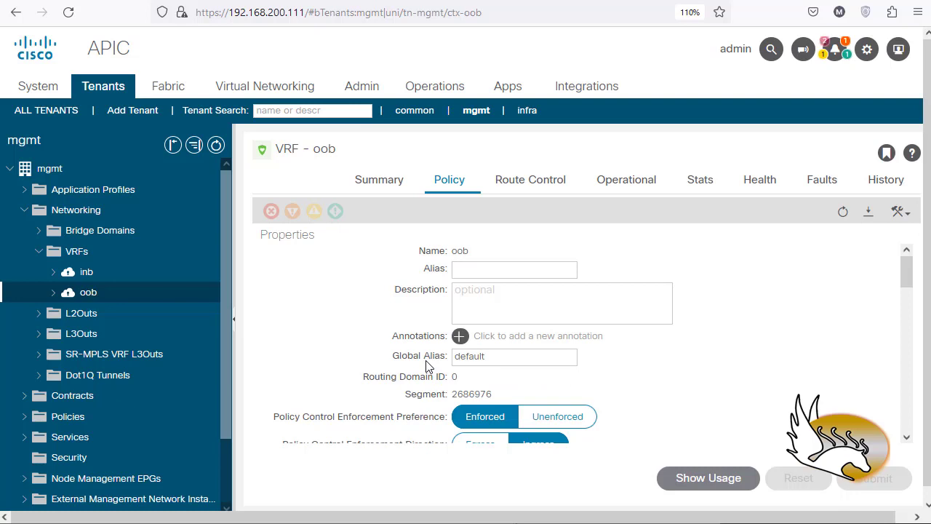
scroll(453, 361, down, 2)
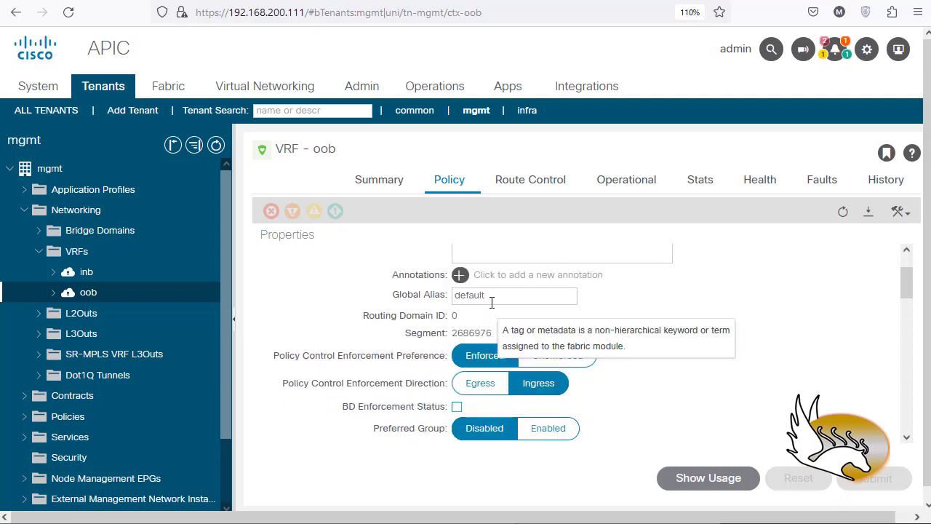
drag(505, 299, 411, 313)
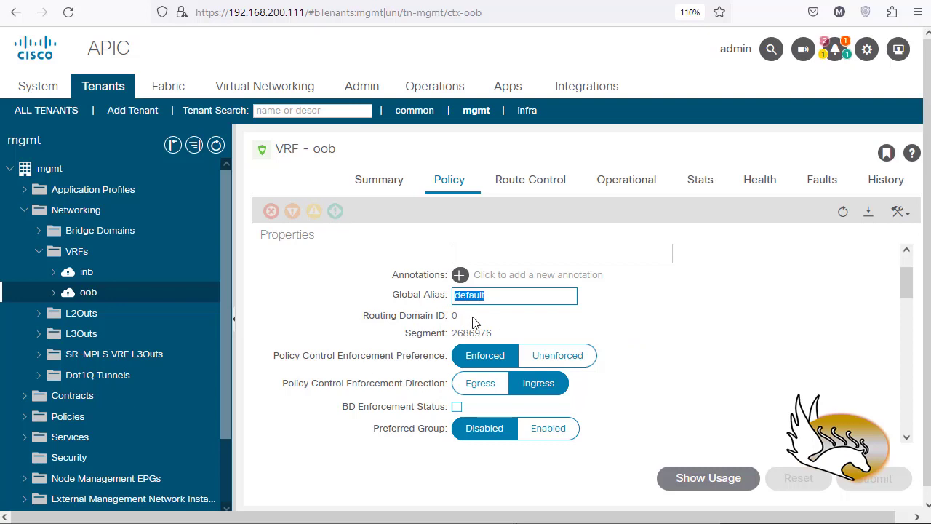
click(493, 298)
click(53, 292)
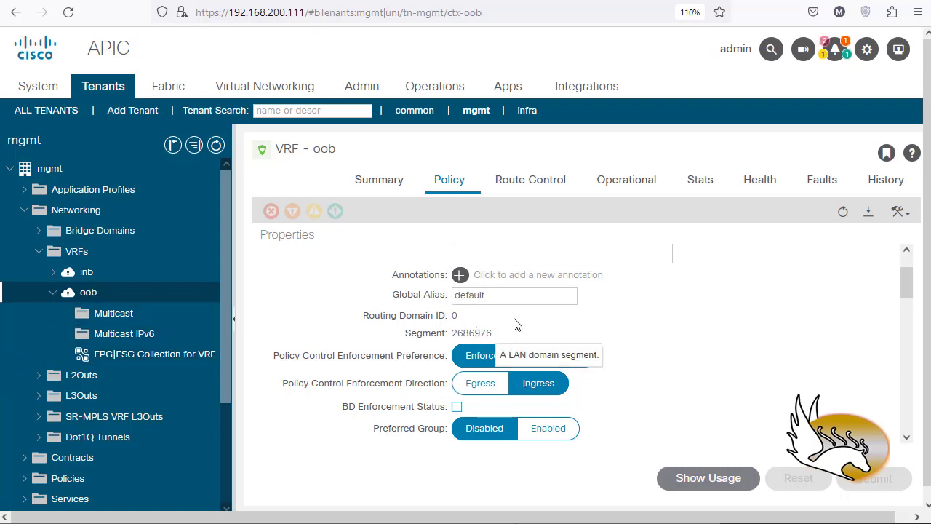
click(504, 295)
key(ctrl+a)
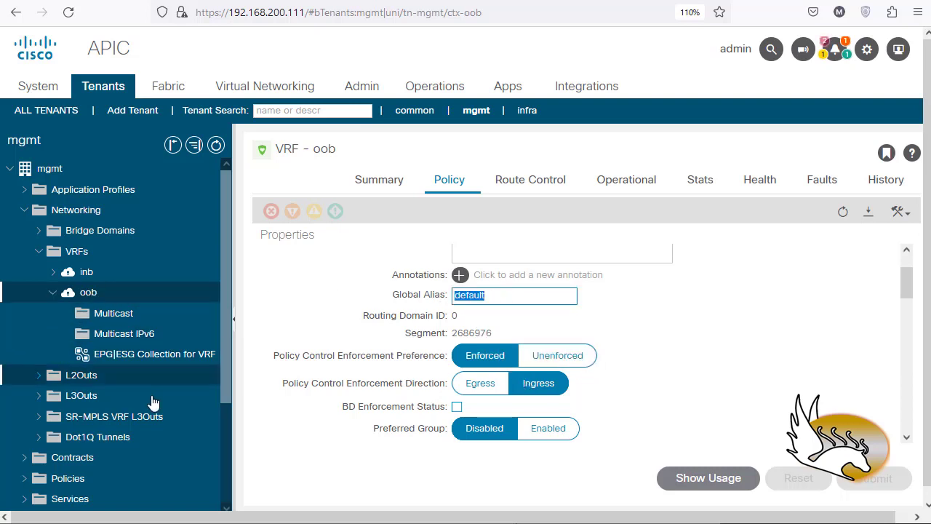
click(501, 304)
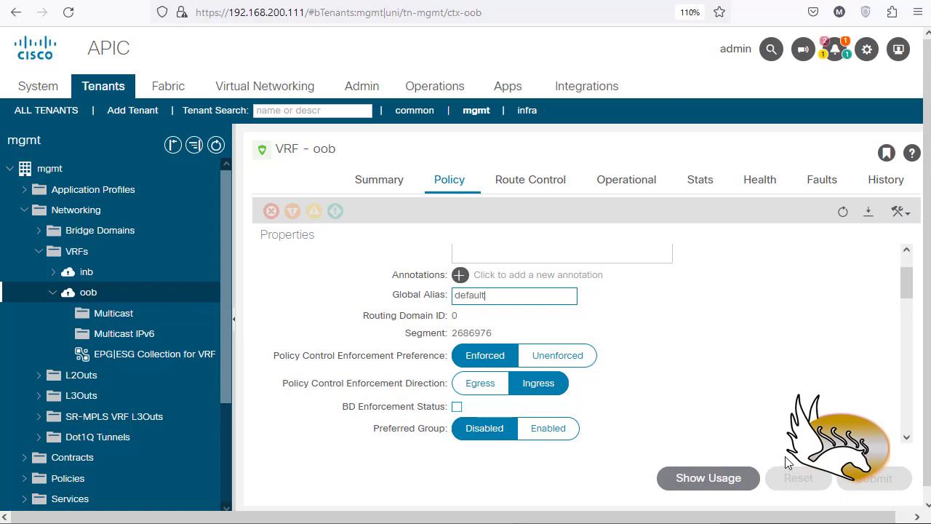
Step: Examine the policy control enforcement preference and the neighbouring enforcement settings of the oob VRF
click(720, 407)
scroll(644, 400, down, 1)
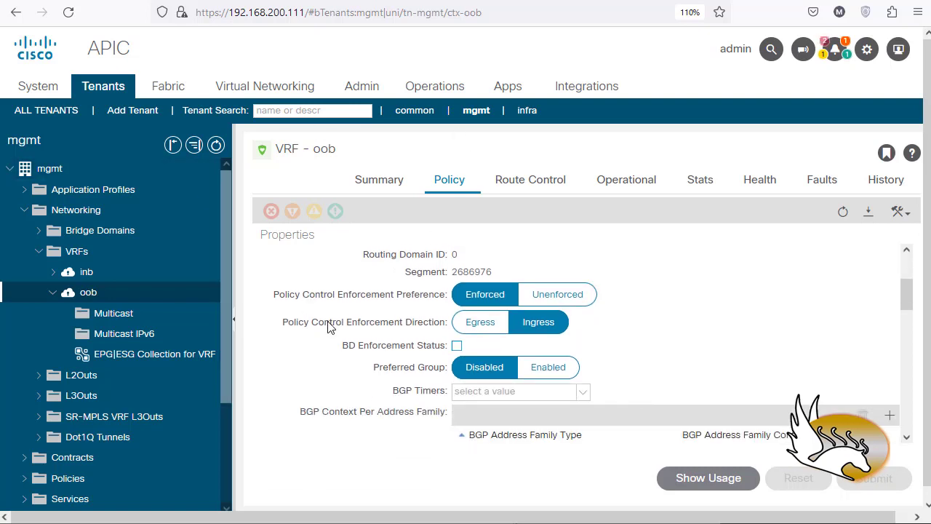
mouse_move(406, 304)
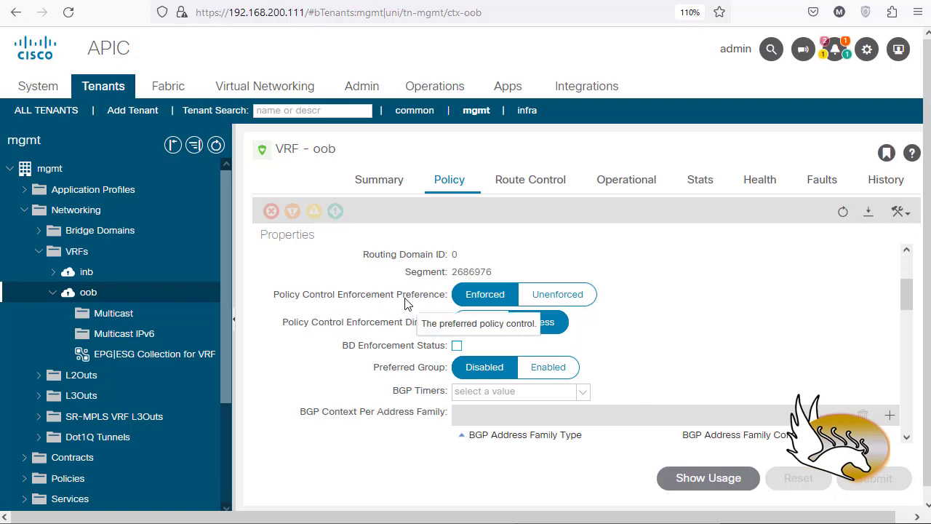